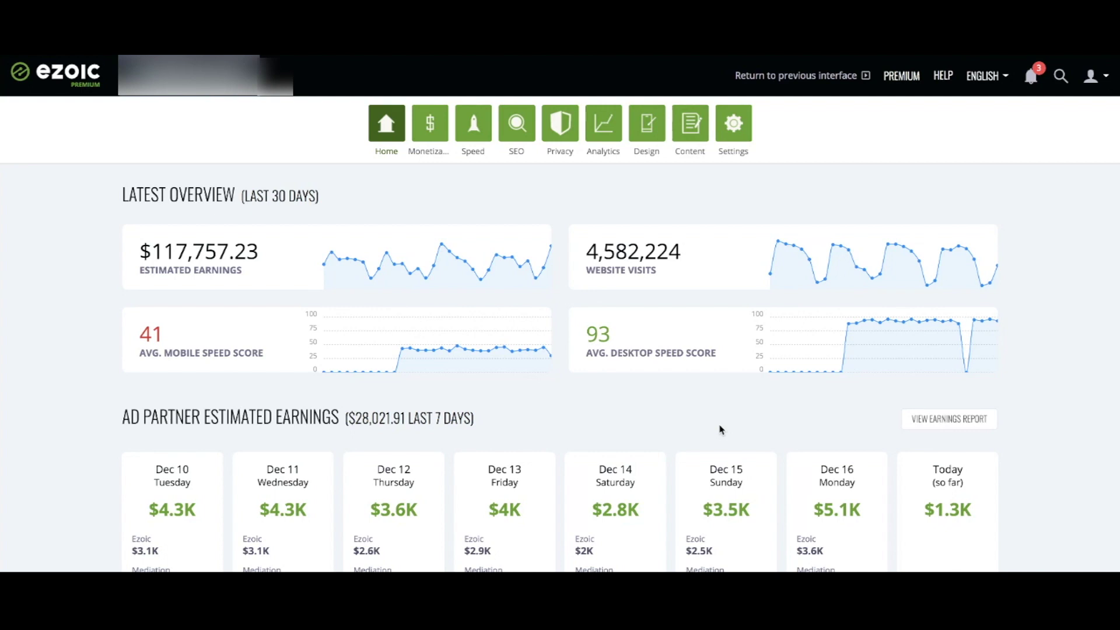
- Open the Page Details word count report in the analytics content reports and inspect pageviews per word count range
left_click(604, 128)
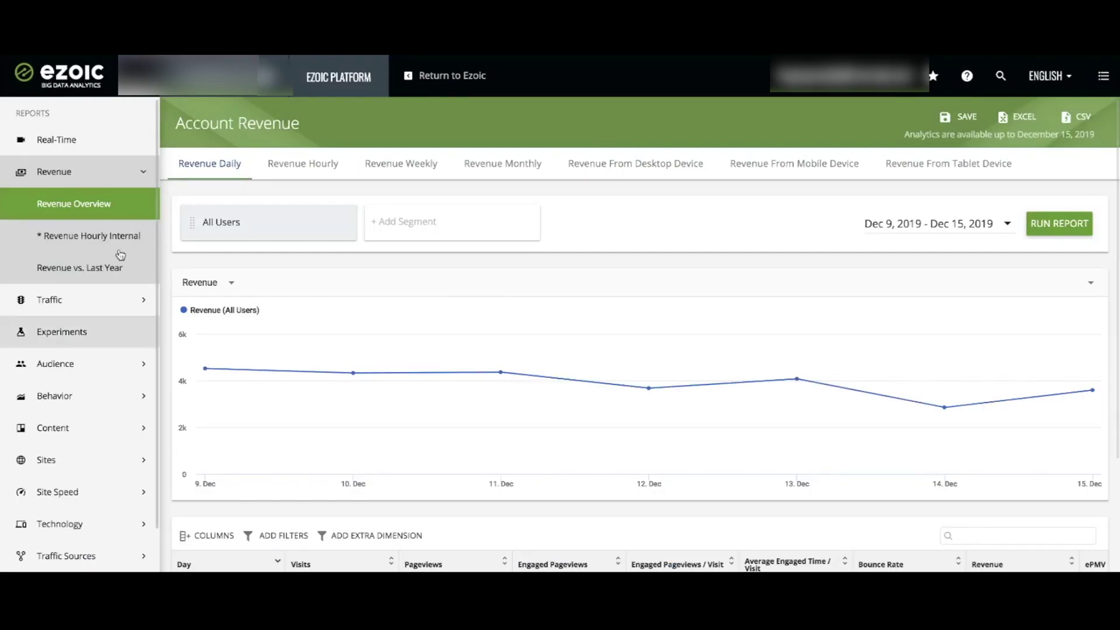
left_click(138, 430)
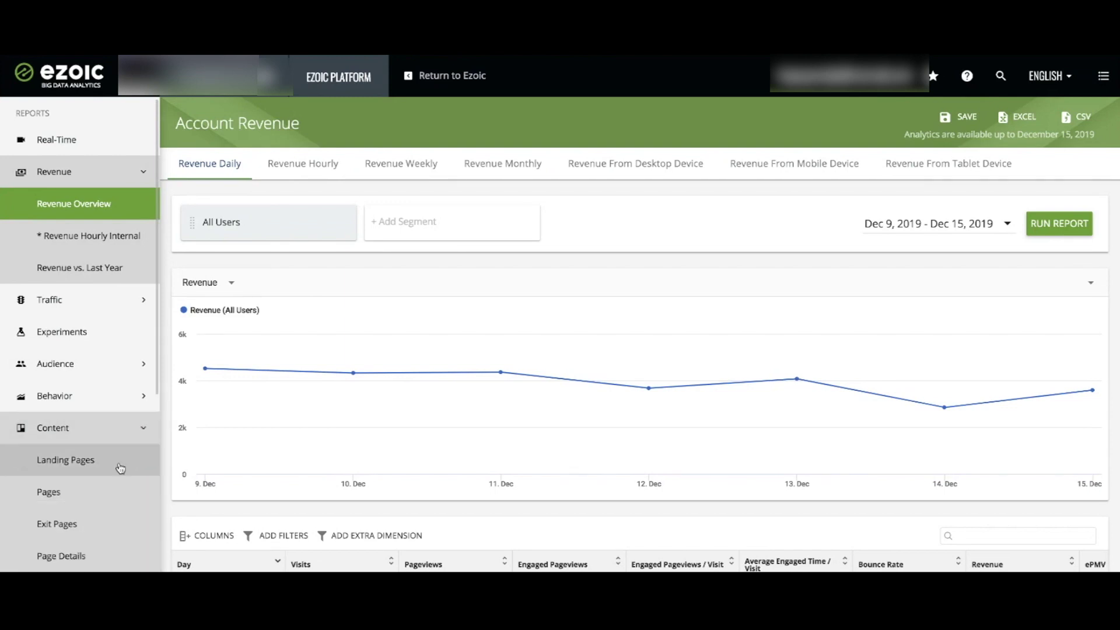
left_click(84, 556)
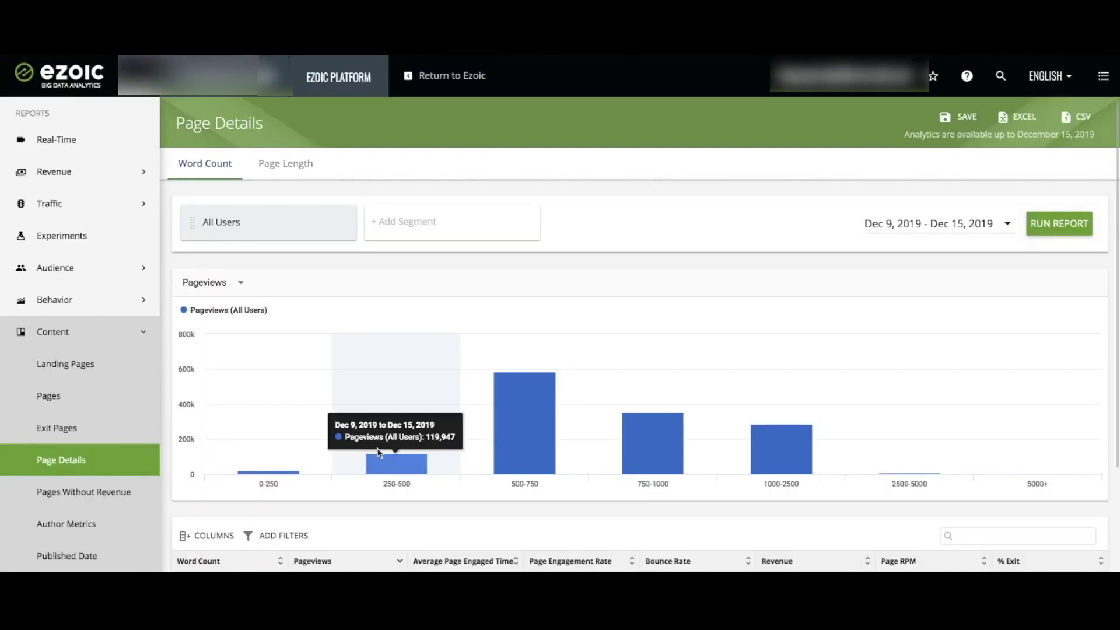
mouse_move(474, 457)
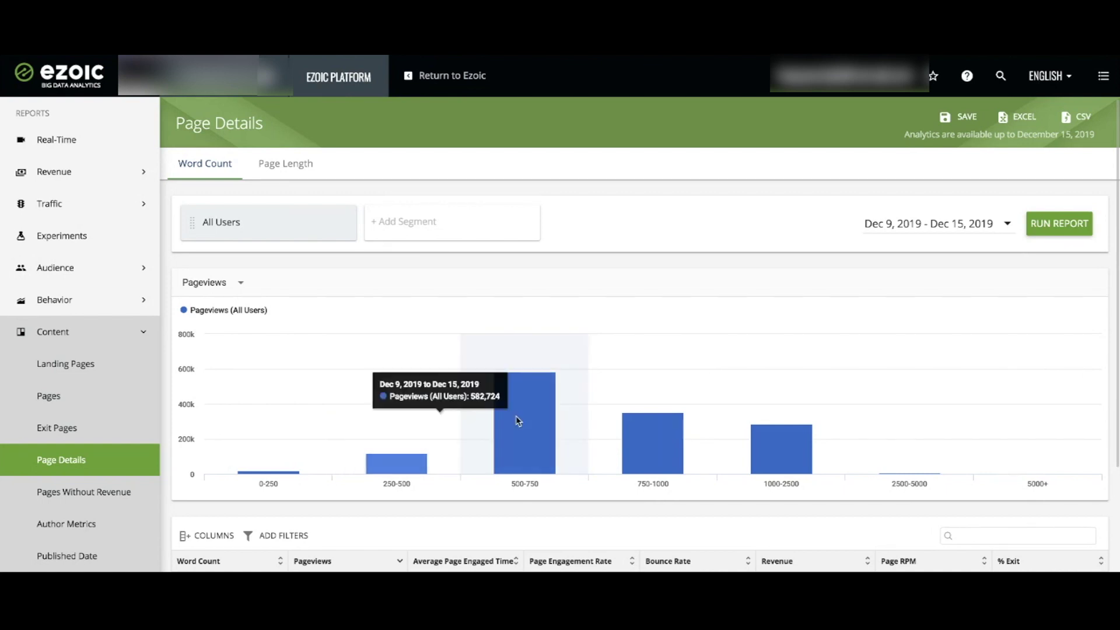
mouse_move(685, 431)
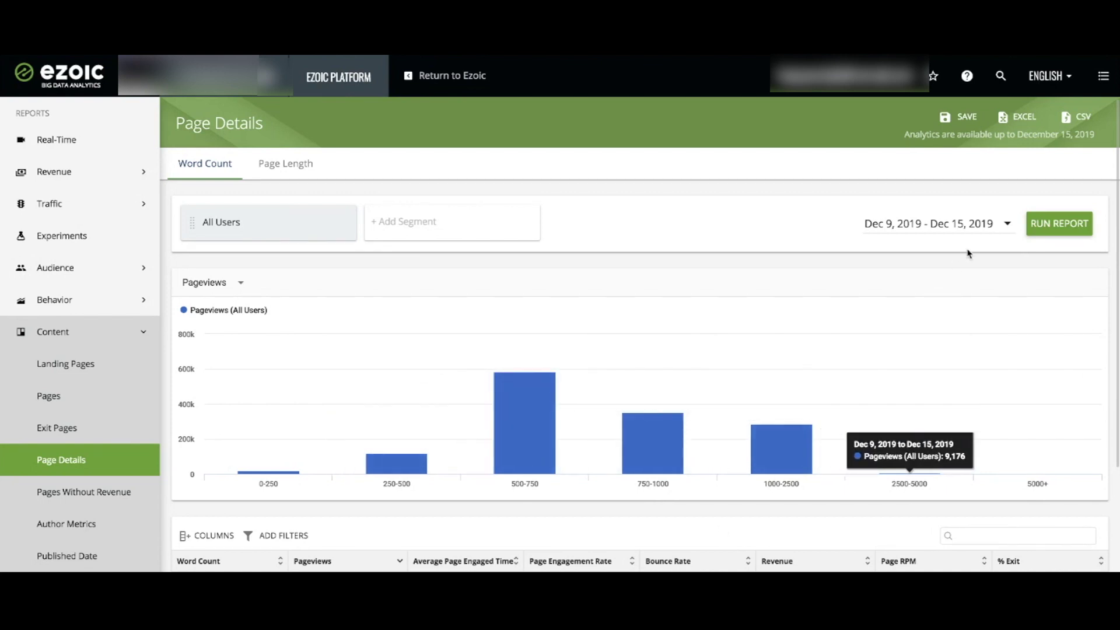
- Set the report's date range to Dec 1, 2019 - Dec 15, 2019 and run the report
left_click(963, 222)
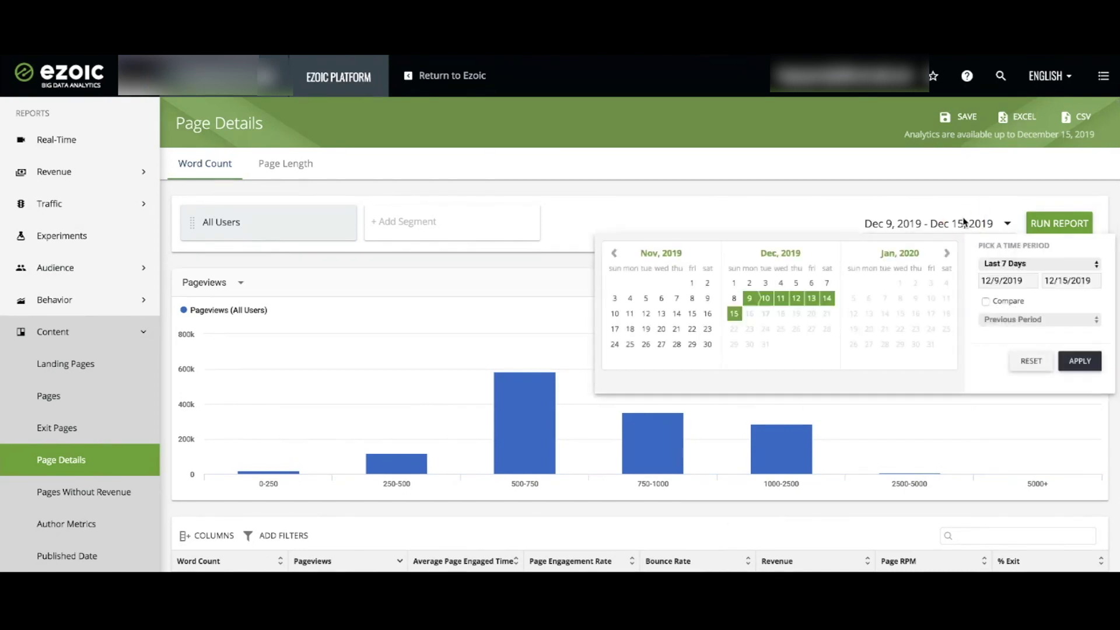
left_click(734, 283)
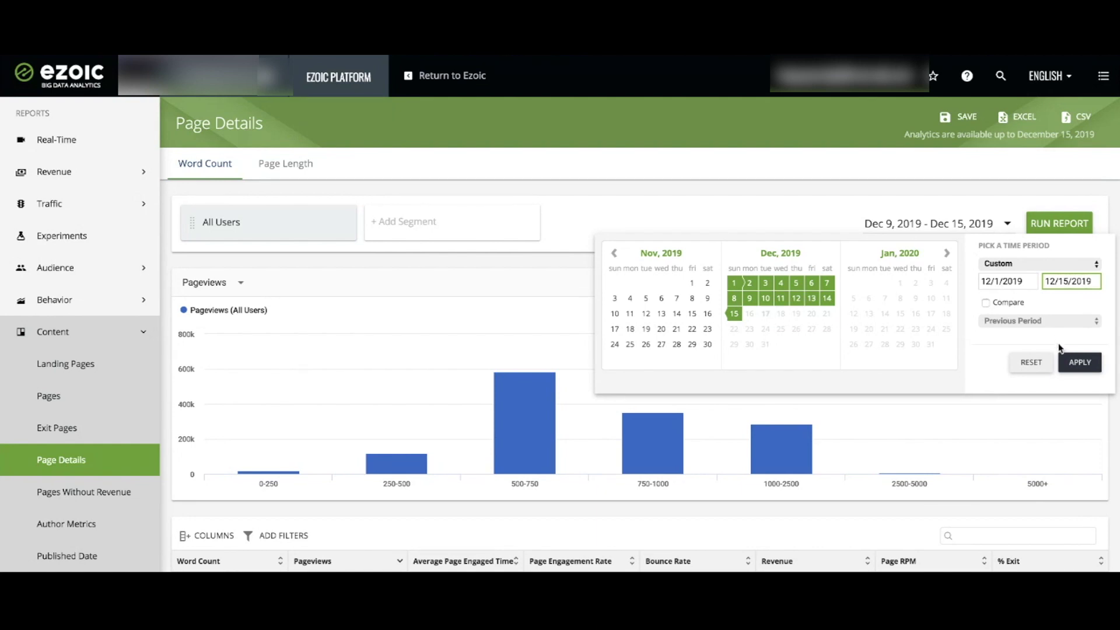
left_click(1073, 362)
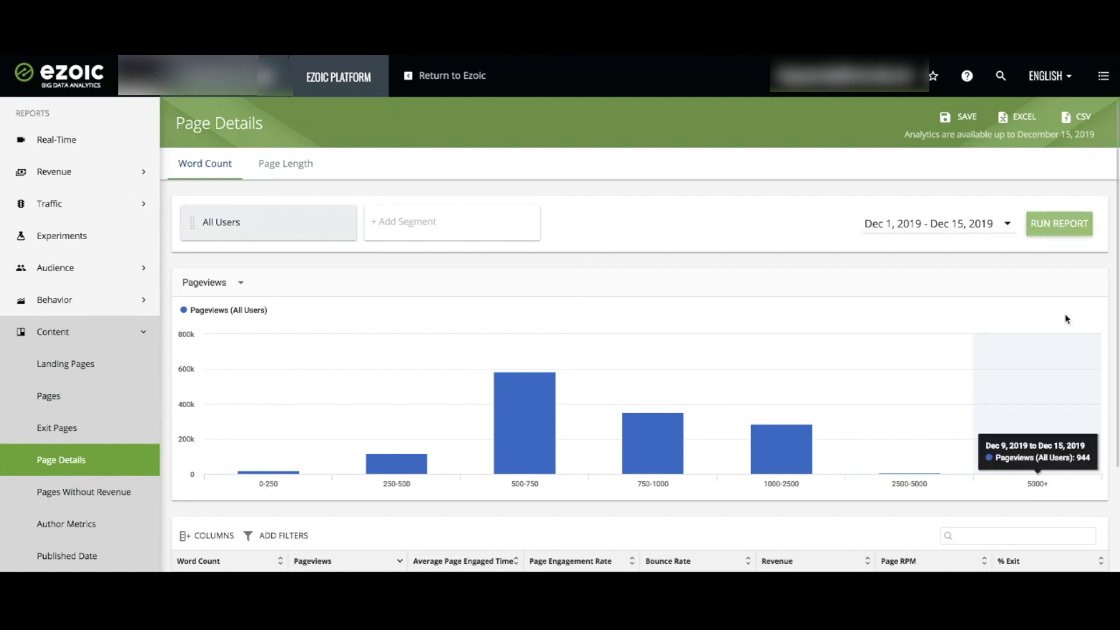
left_click(1065, 226)
scroll(988, 255, "down", 3)
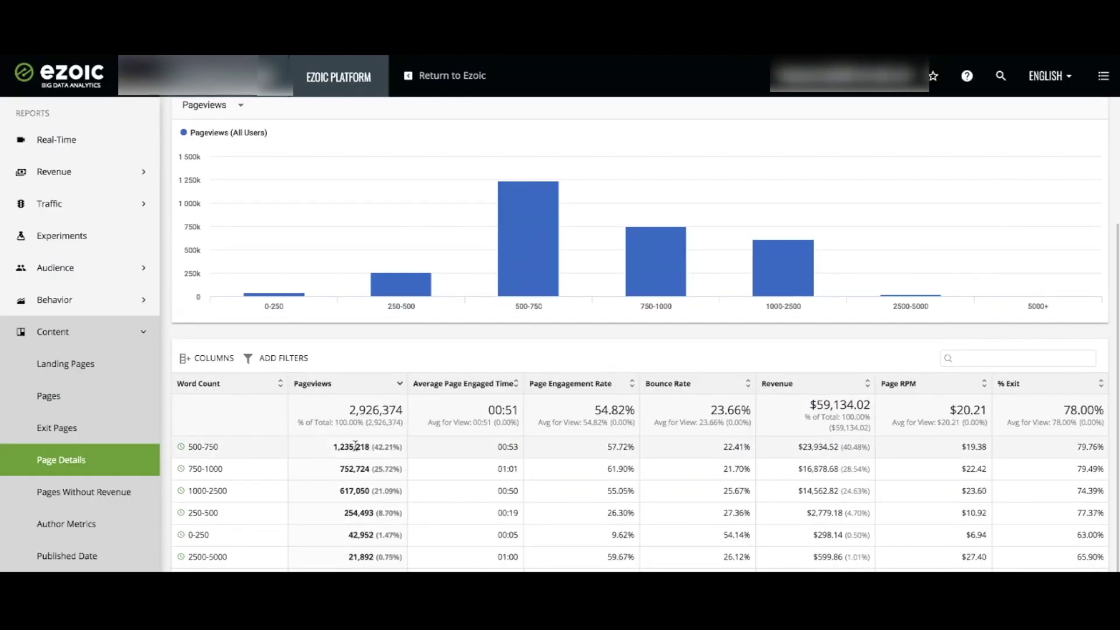
mouse_move(530, 264)
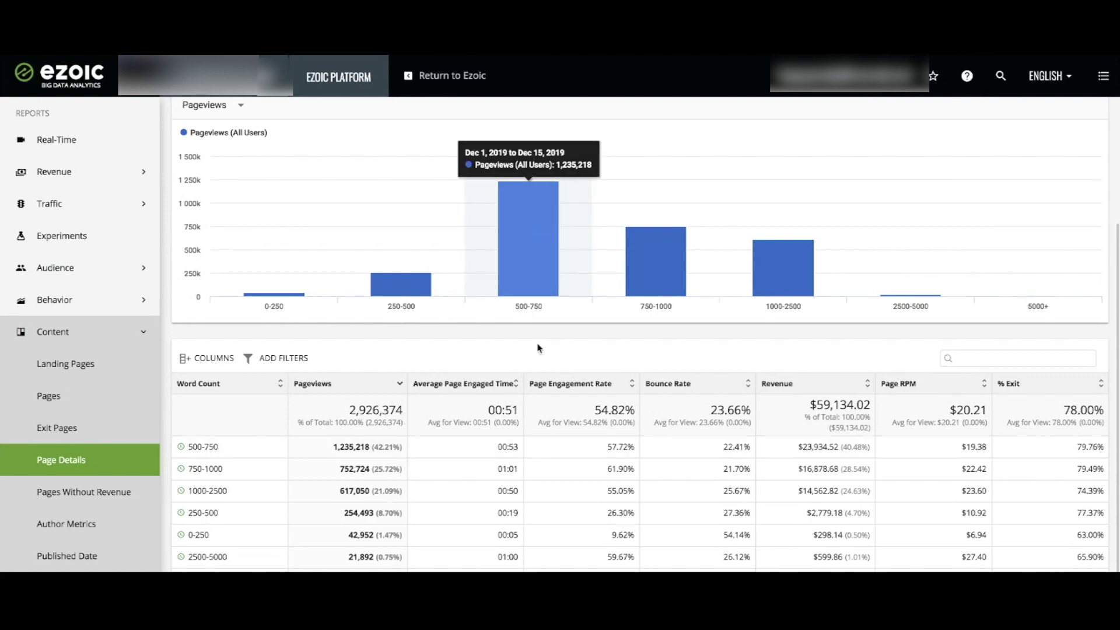
- Move the Page RPM column directly after Pageviews and add the Visits column to the word count table
left_click_drag(900, 383, 443, 384)
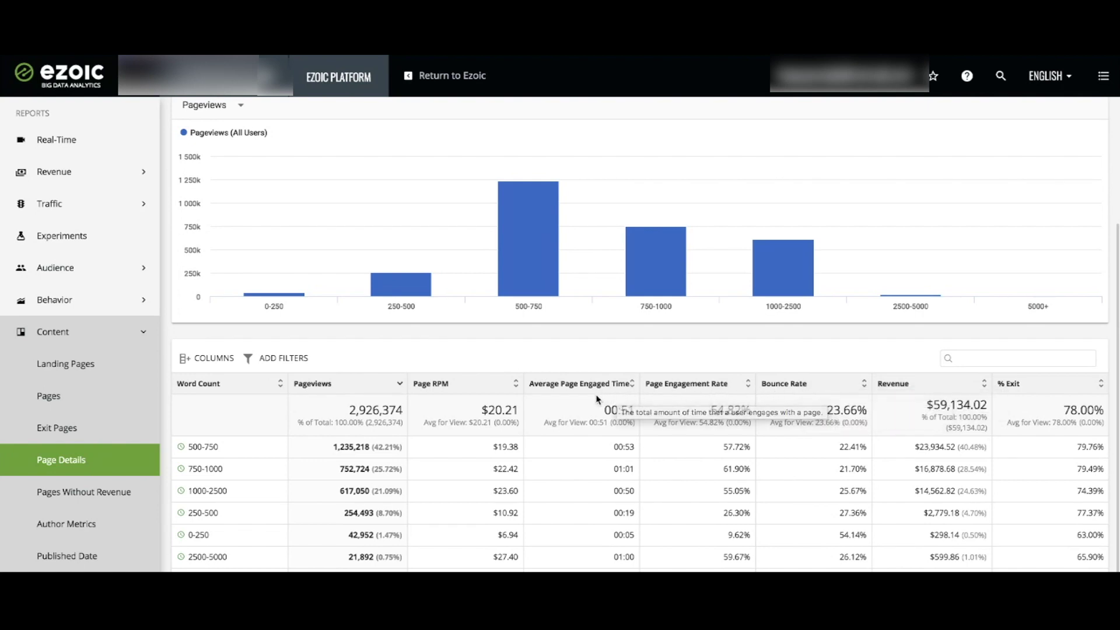
left_click(216, 358)
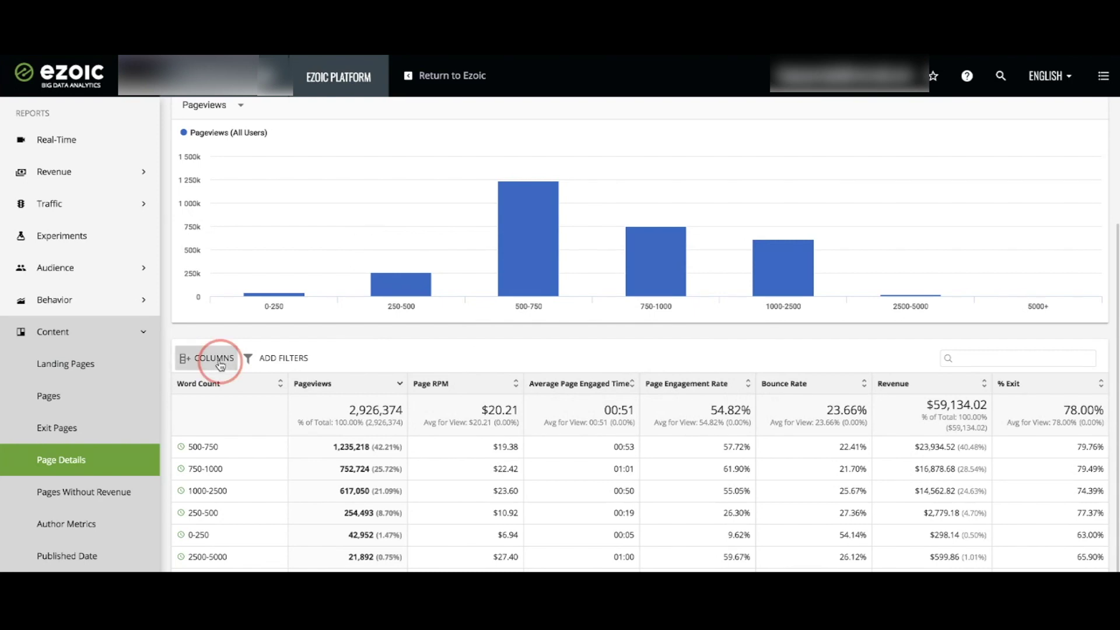
scroll(449, 368, "down", 3)
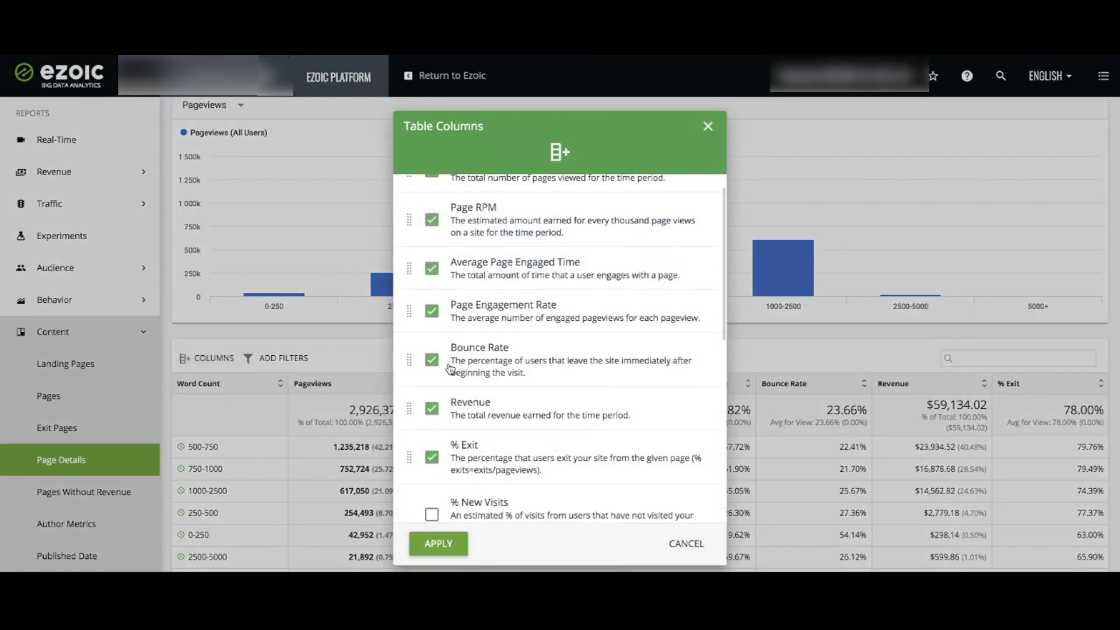
scroll(449, 368, "down", 2)
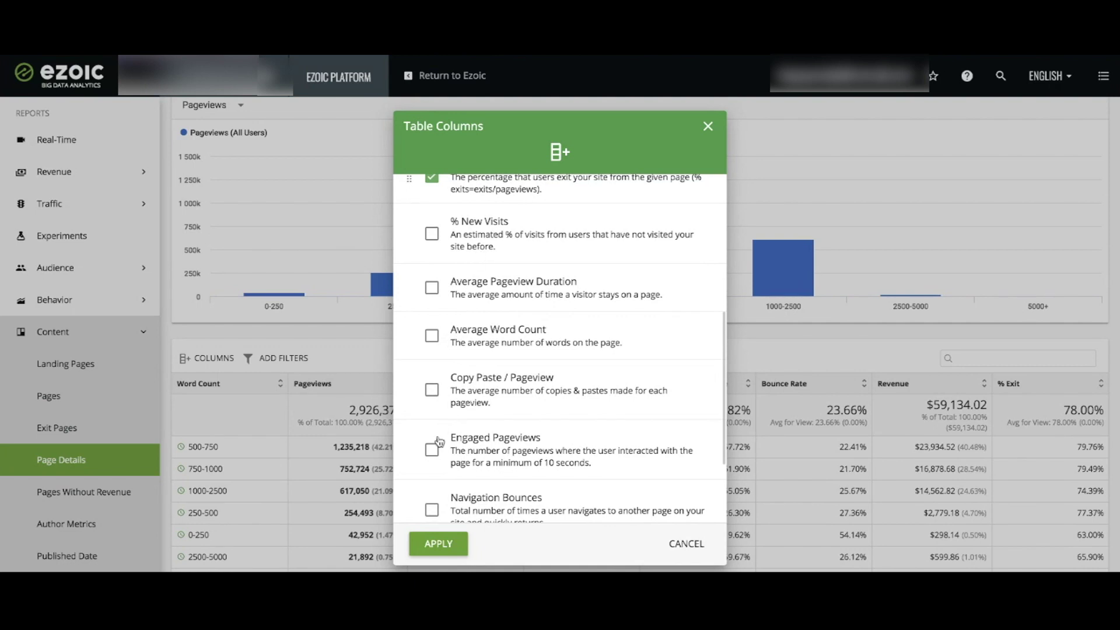
scroll(444, 437, "down", 2)
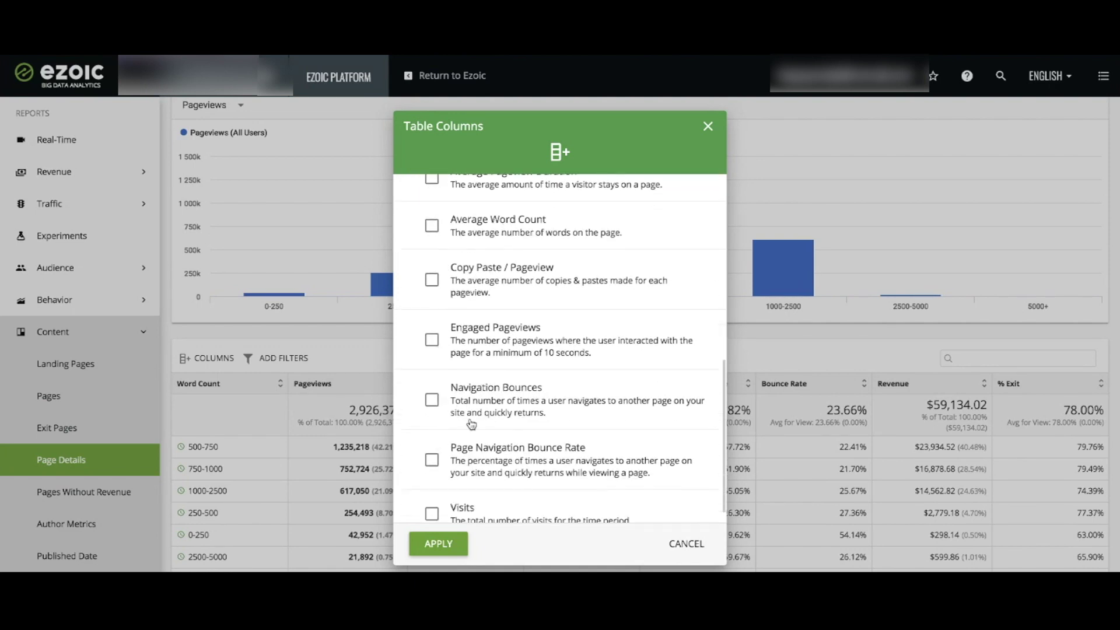
scroll(469, 424, "down", 1)
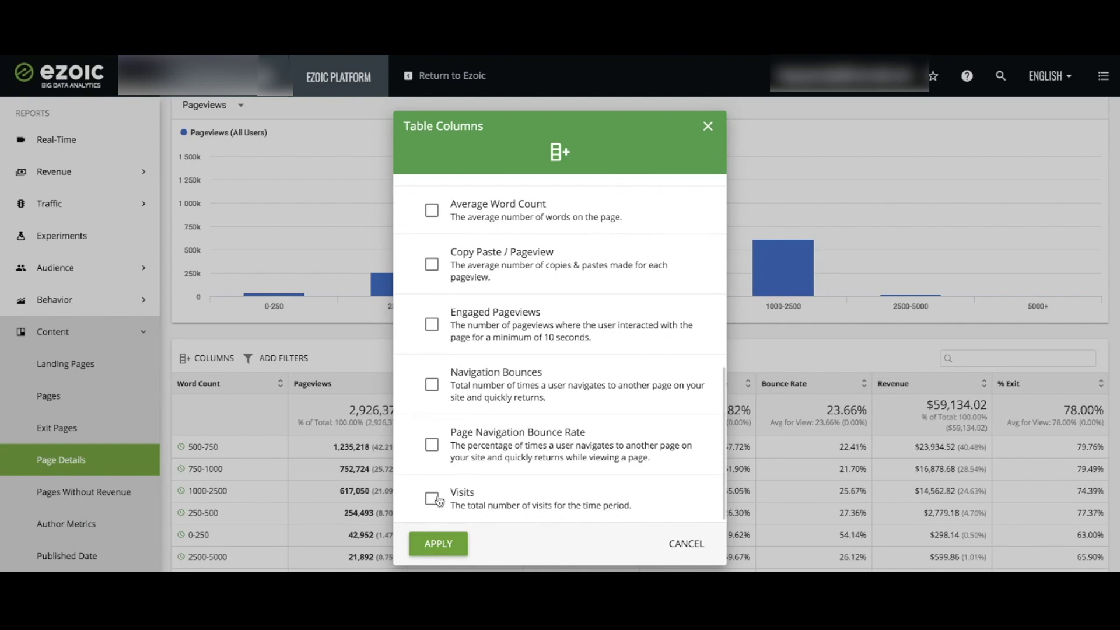
scroll(439, 500, "up", 1)
left_click(432, 540)
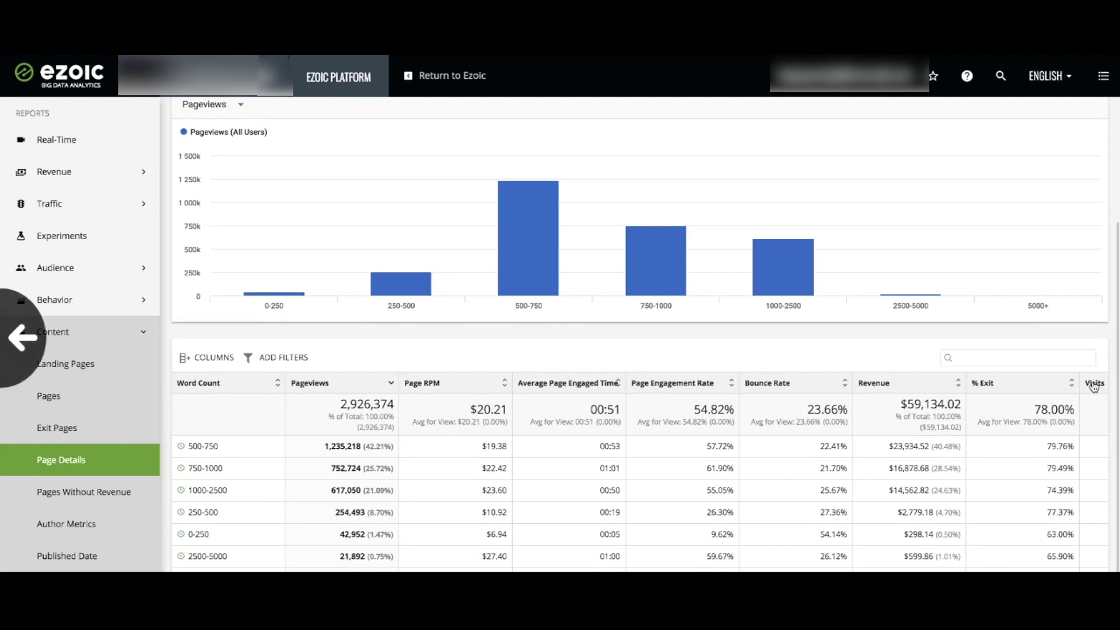
- Reorder the table so that the Visits column sits between Pageviews and Page RPM
scroll(918, 449, "right", 3)
scroll(919, 441, "down", 1)
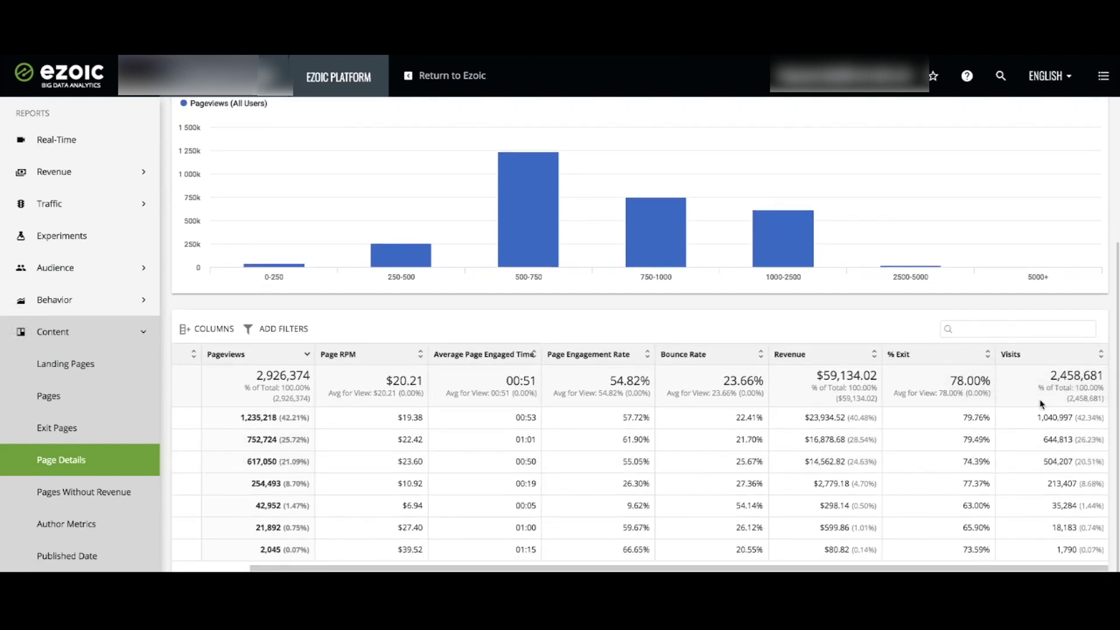
left_click_drag(1050, 369, 336, 362)
scroll(367, 374, "up", 1)
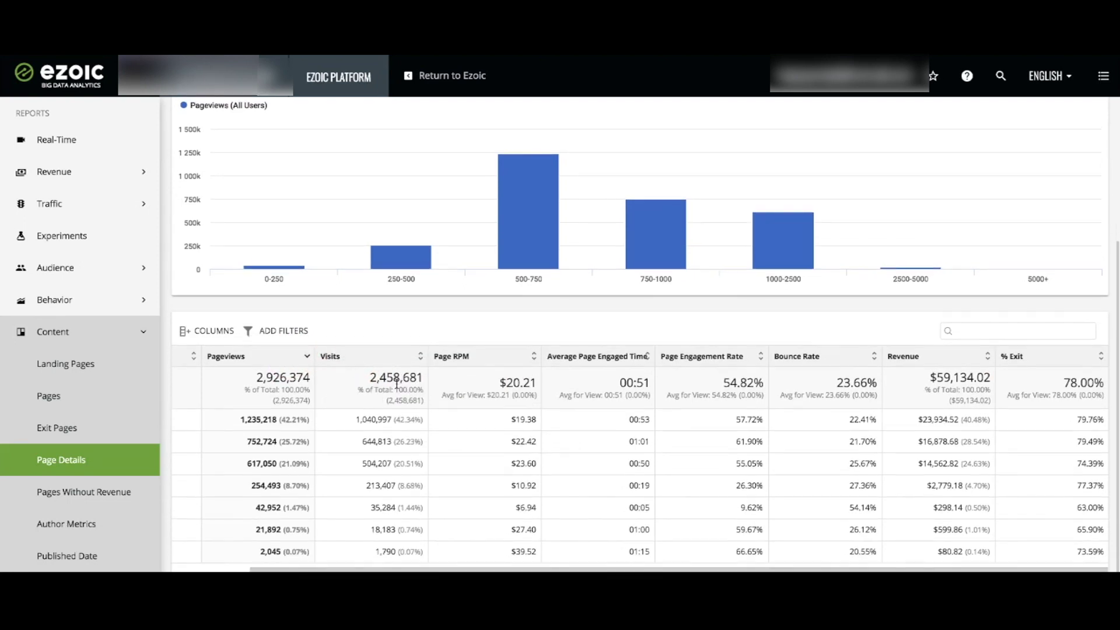
scroll(391, 385, "left", 1)
scroll(397, 387, "left", 2)
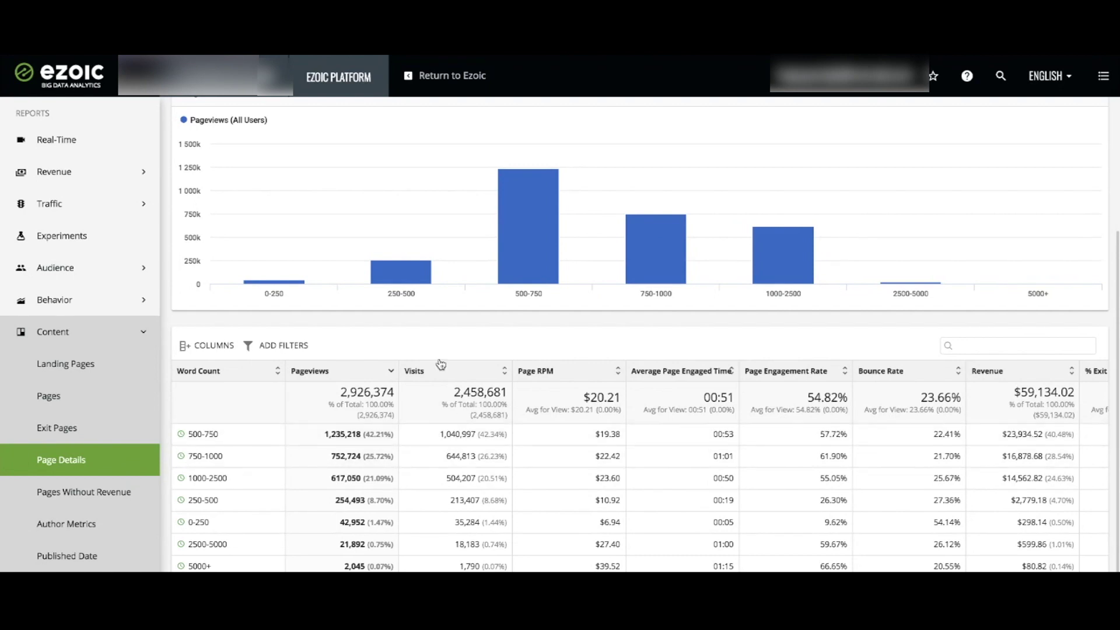
- Add the Desktop Traffic, Mobile Traffic and Tablet Traffic segments to the Page Details report
scroll(439, 379, "down", 1)
scroll(439, 363, "up", 5)
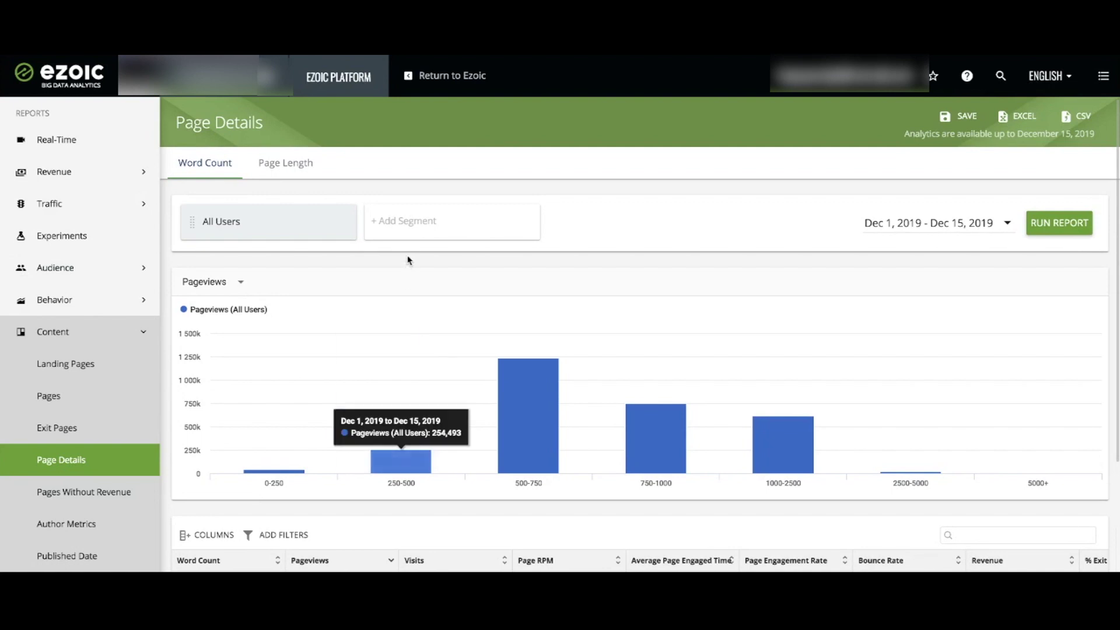
left_click(401, 223)
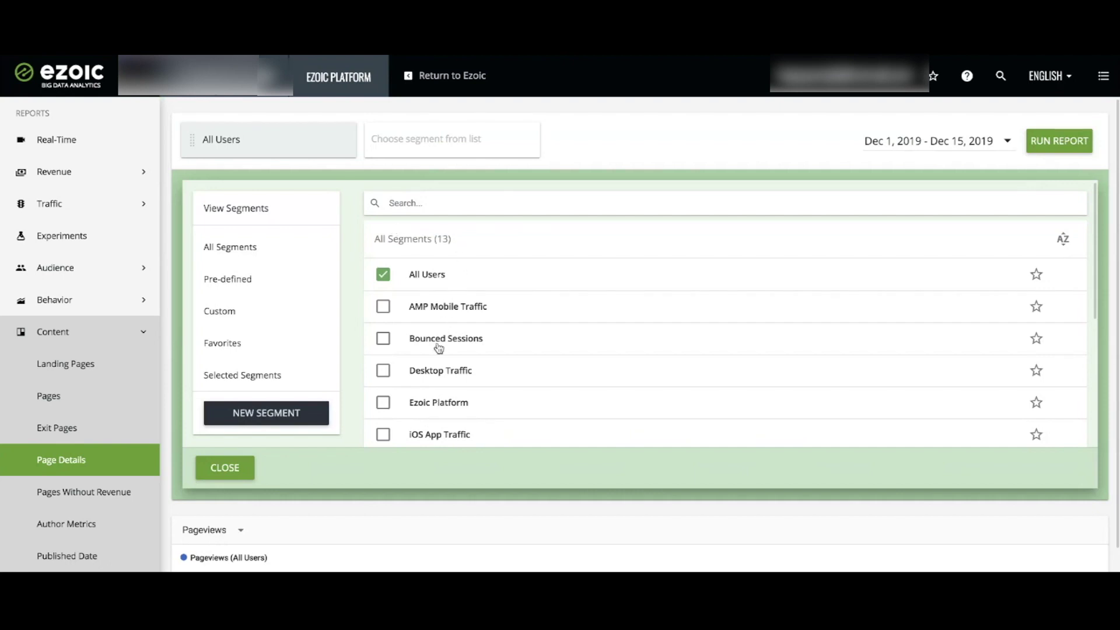
scroll(436, 376, "down", 2)
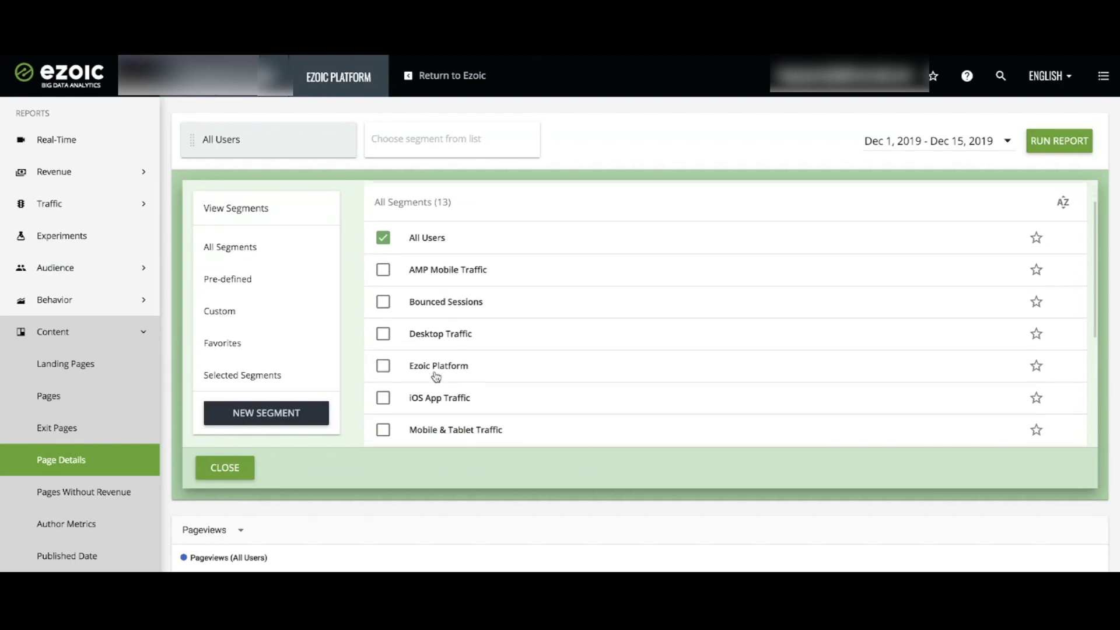
scroll(437, 376, "down", 1)
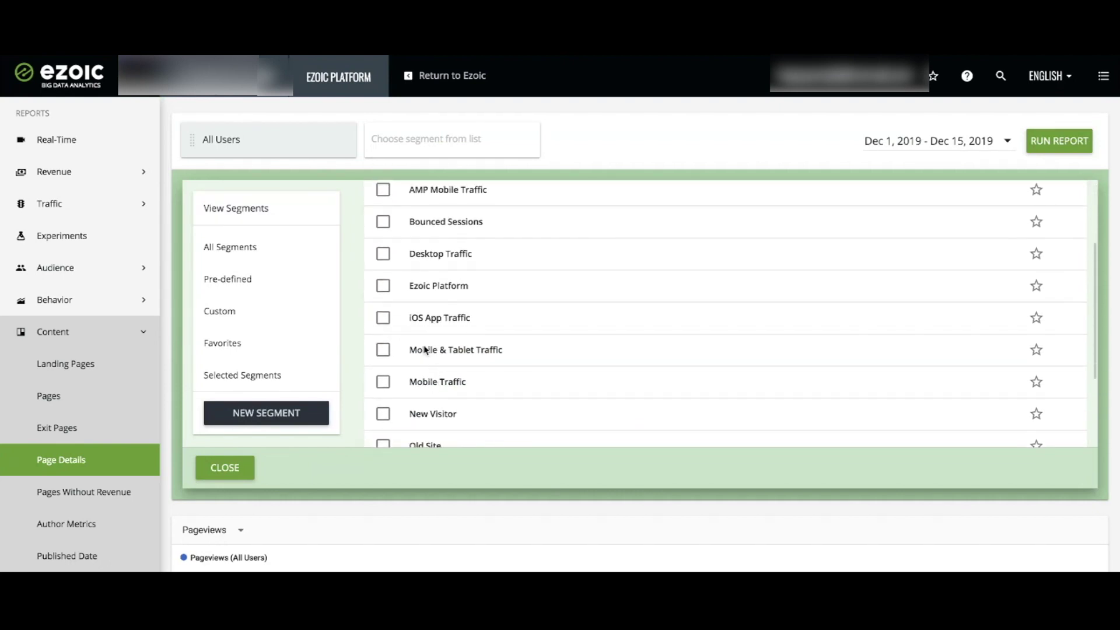
left_click(412, 259)
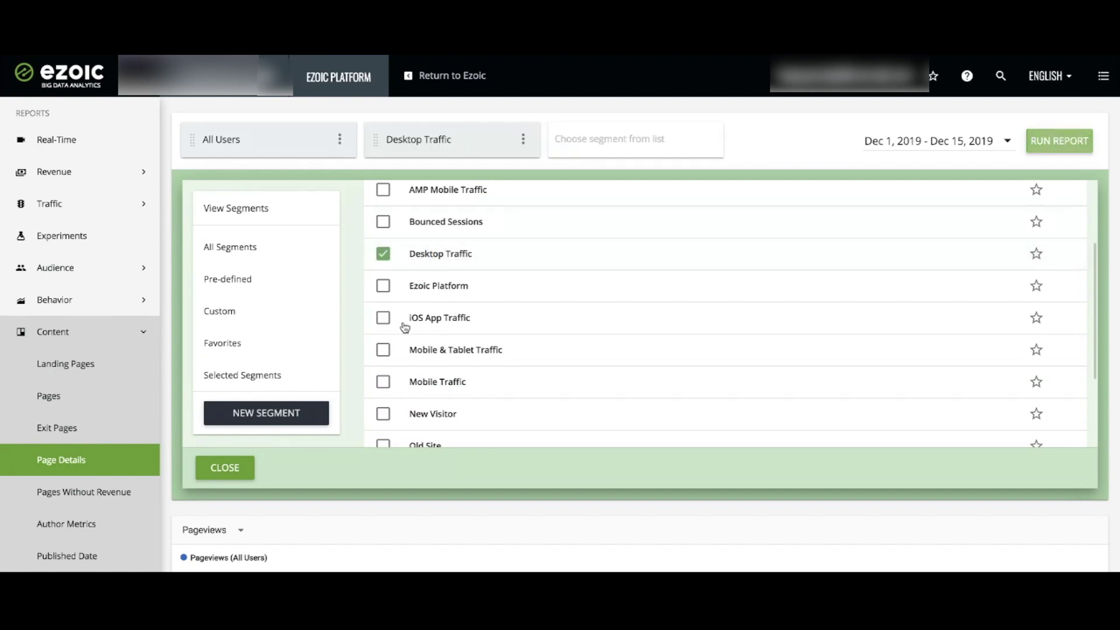
left_click(400, 381)
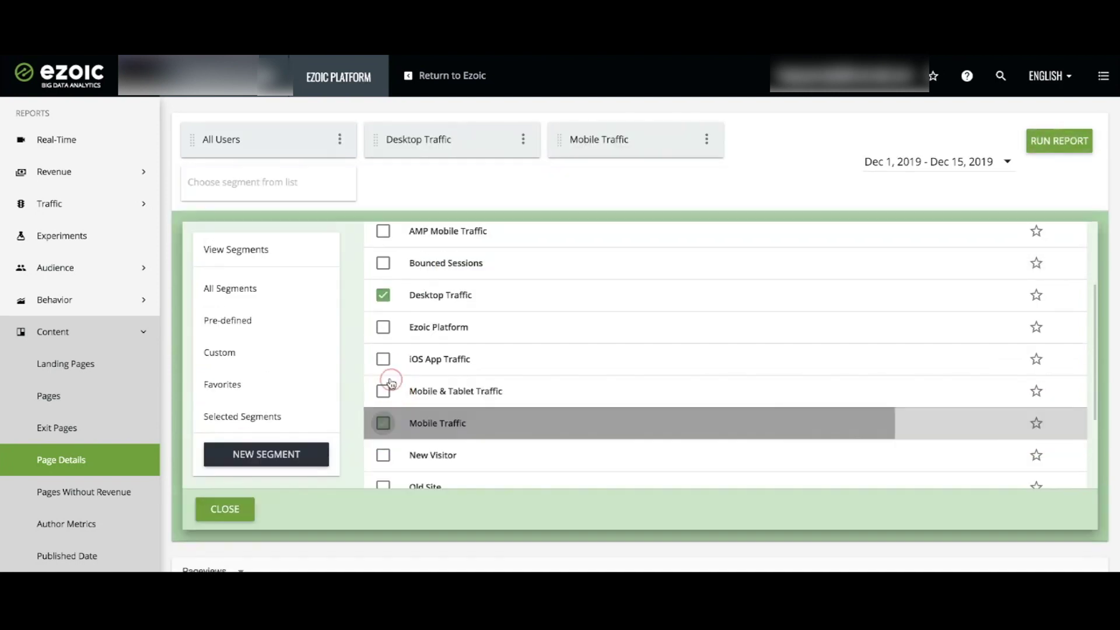
scroll(388, 384, "down", 4)
left_click(384, 457)
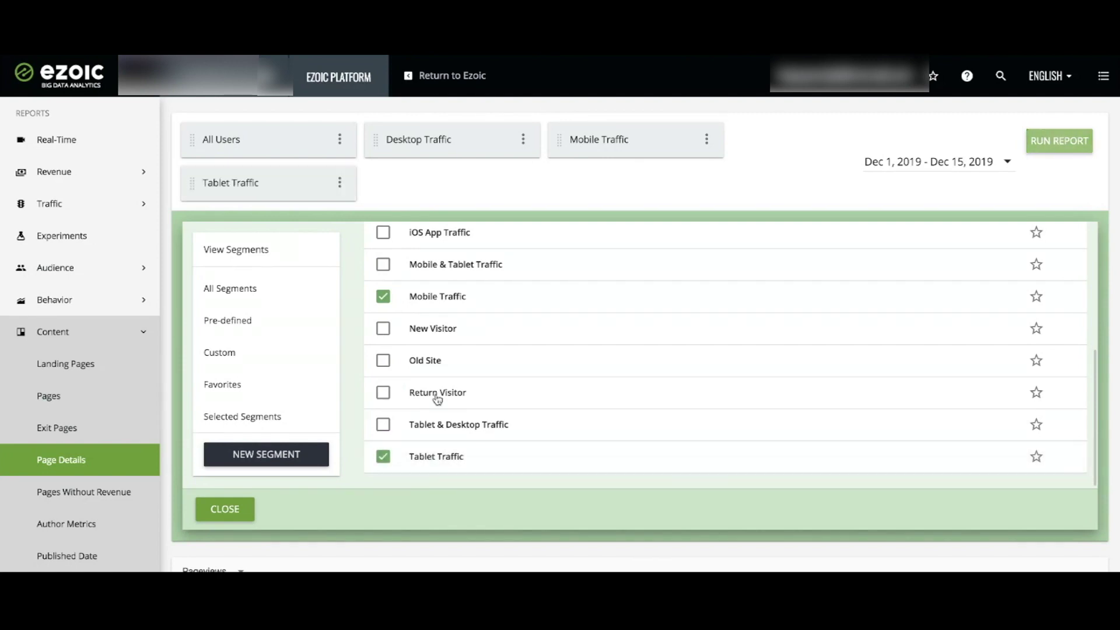
- Remove the All Users segment and rerun the report with only the three device segments
scroll(431, 391, "up", 5)
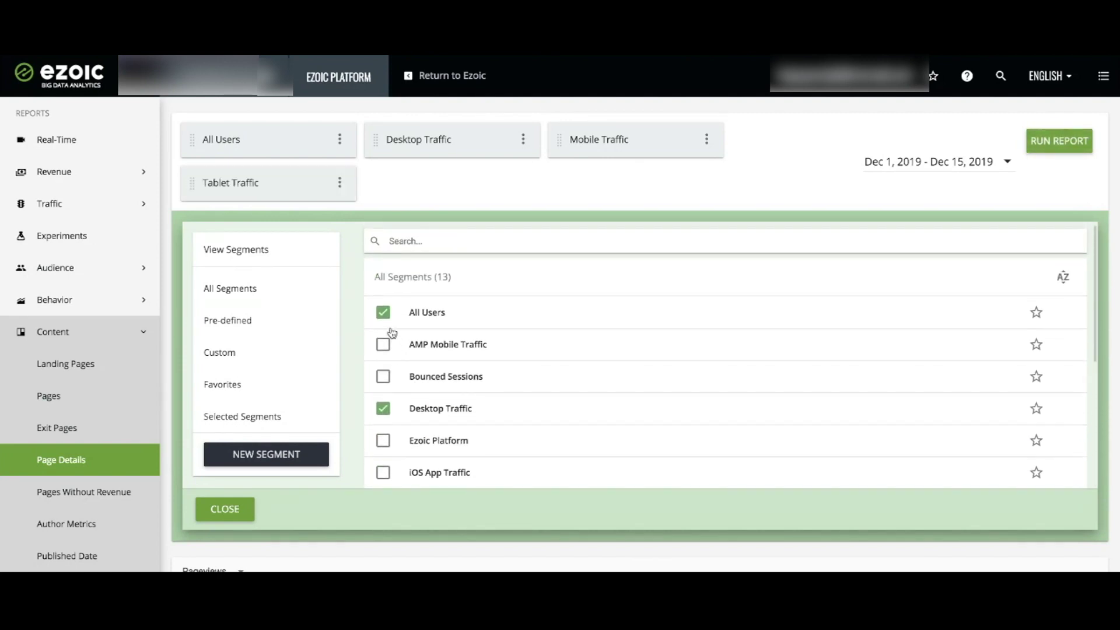
left_click(382, 312)
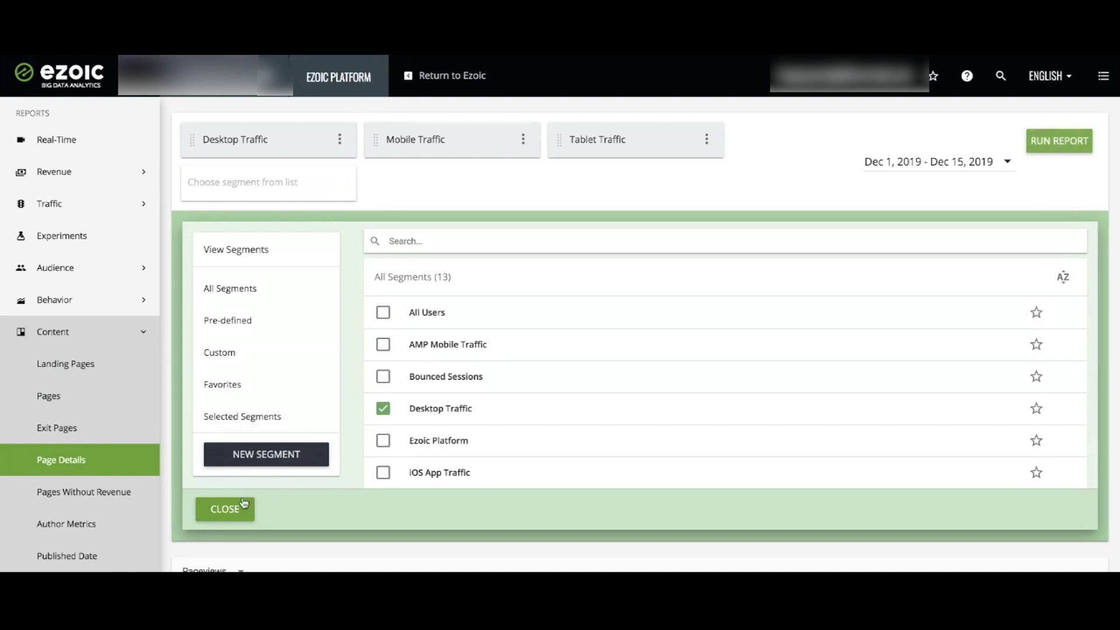
left_click(235, 508)
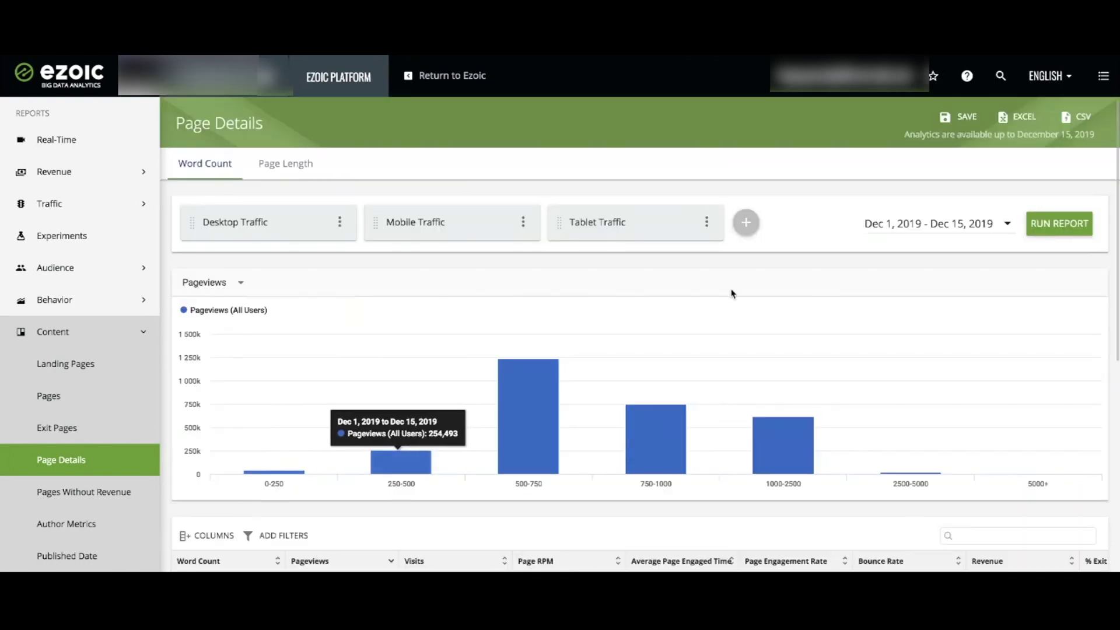
left_click(1056, 224)
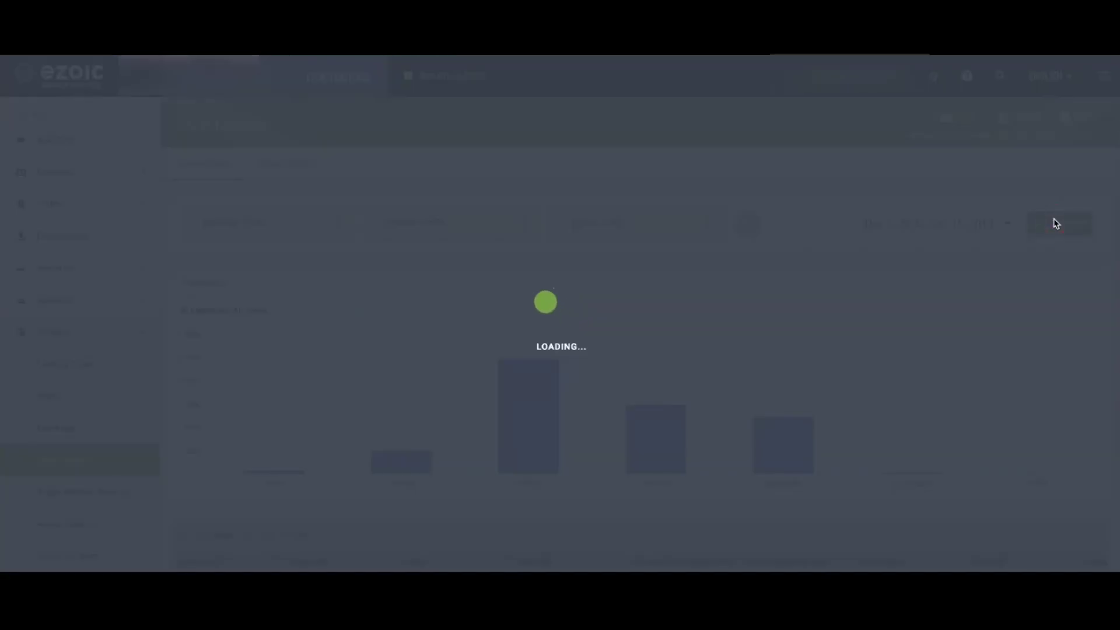
- Examine the chart and table comparing desktop, mobile and tablet traffic for each word count range
scroll(686, 374, "down", 3)
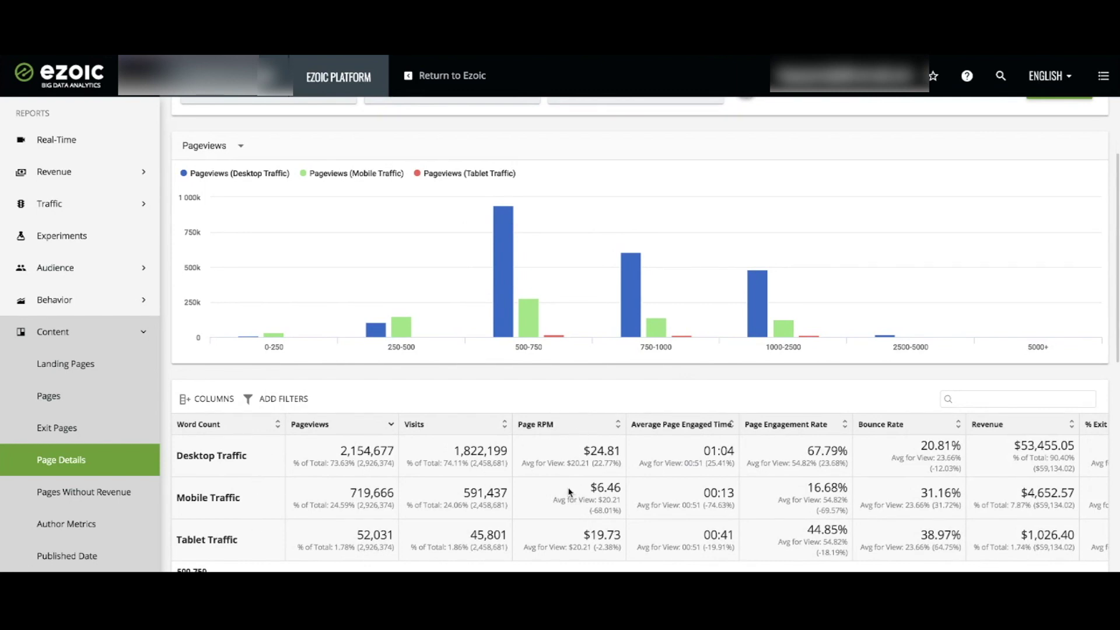
scroll(468, 505, "up", 1)
scroll(468, 505, "down", 3)
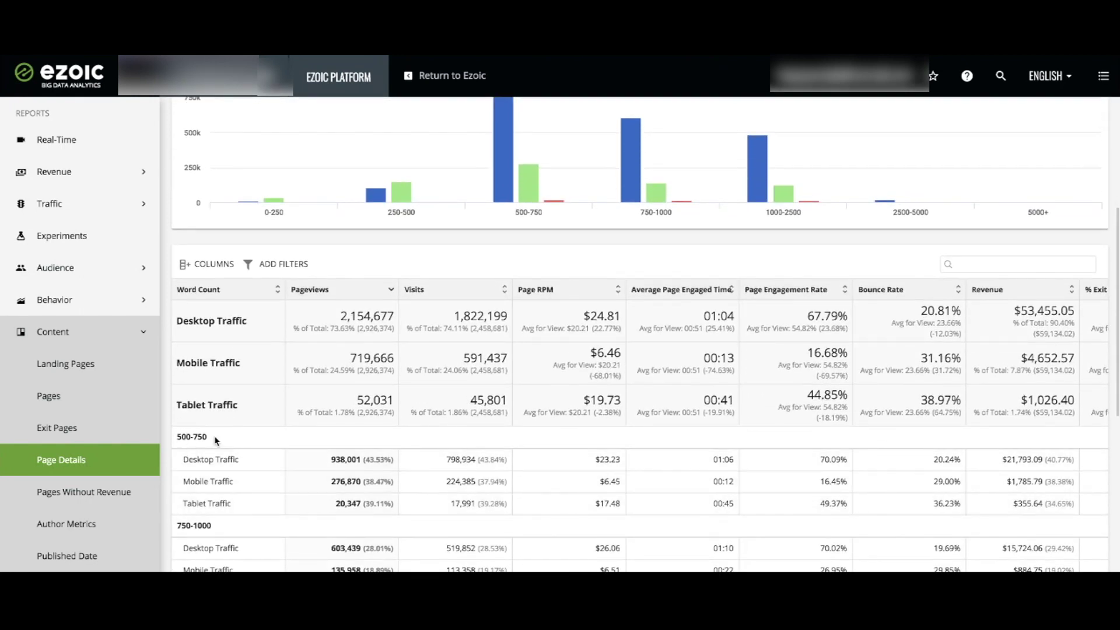
scroll(225, 427, "down", 2)
scroll(195, 376, "right", 2)
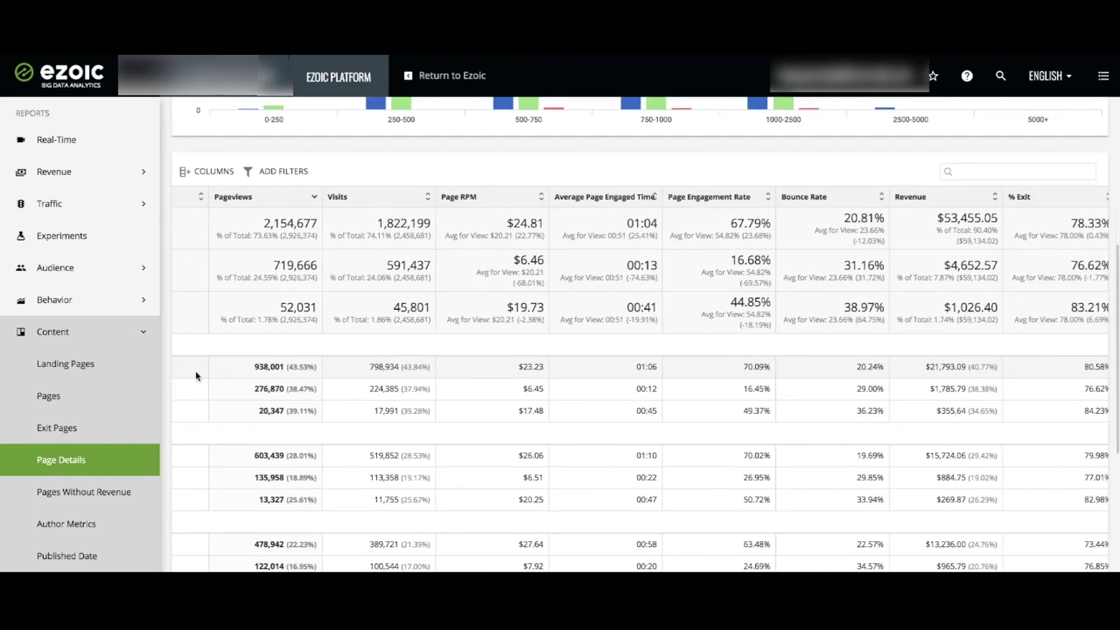
scroll(196, 375, "left", 2)
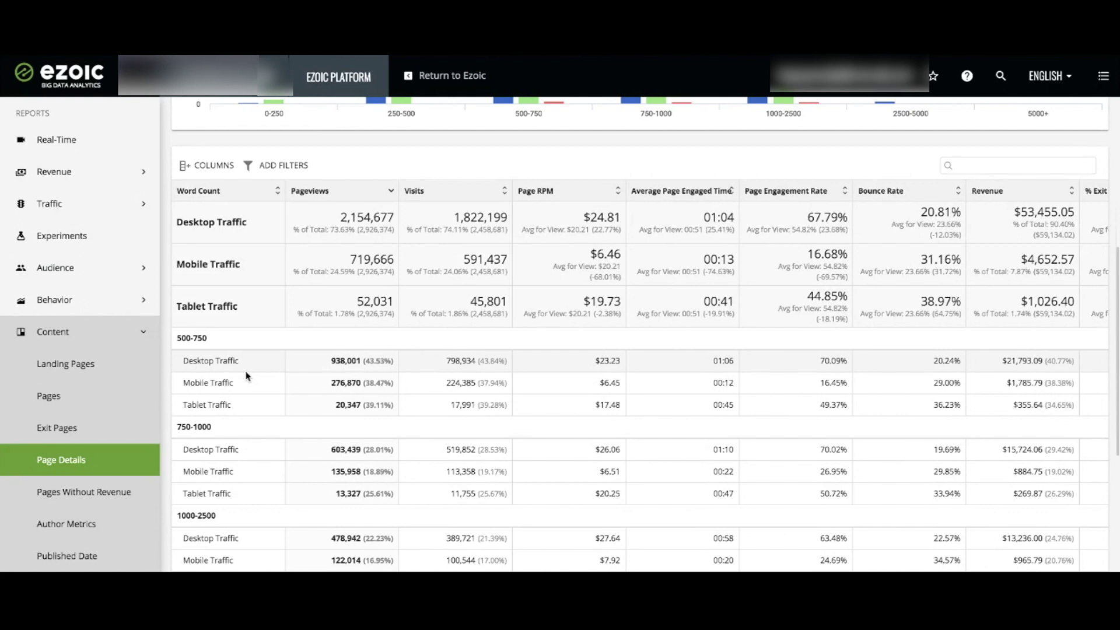
- Compare page RPM, engaged time and pageviews of desktop, mobile and tablet traffic across the word count ranges in the table
scroll(231, 413, "up", 1)
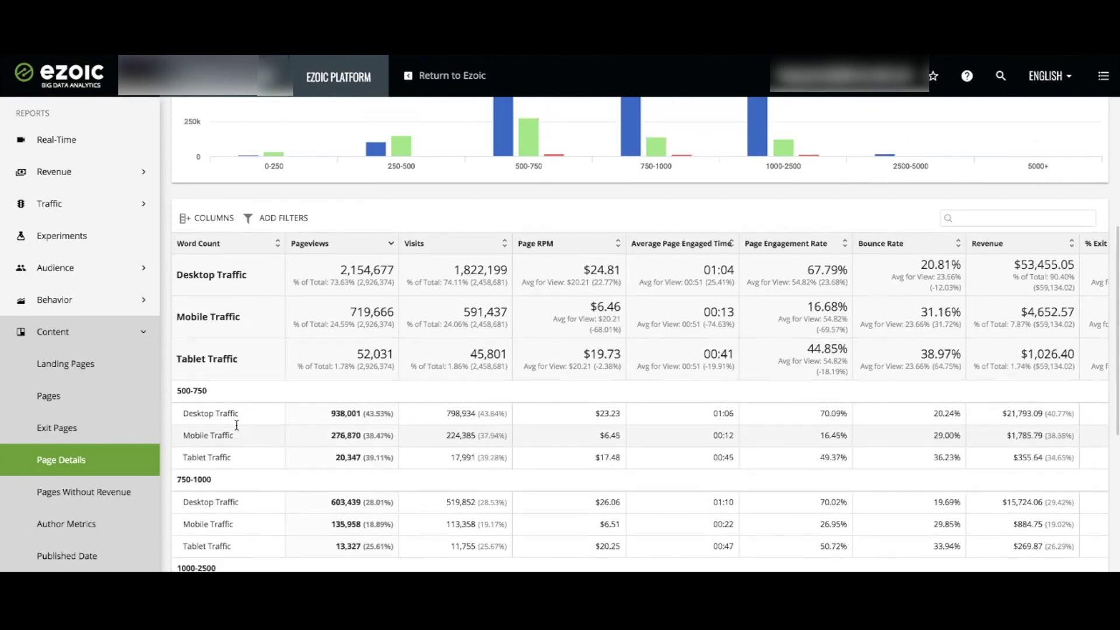
scroll(233, 430, "down", 3)
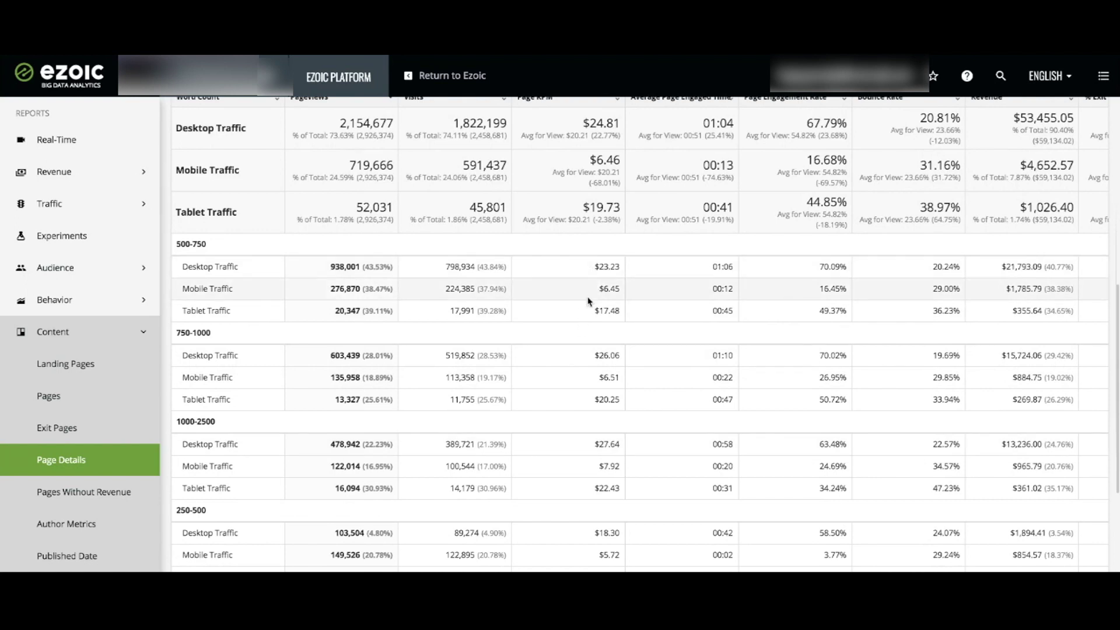
scroll(563, 501, "up", 1)
scroll(564, 508, "down", 3)
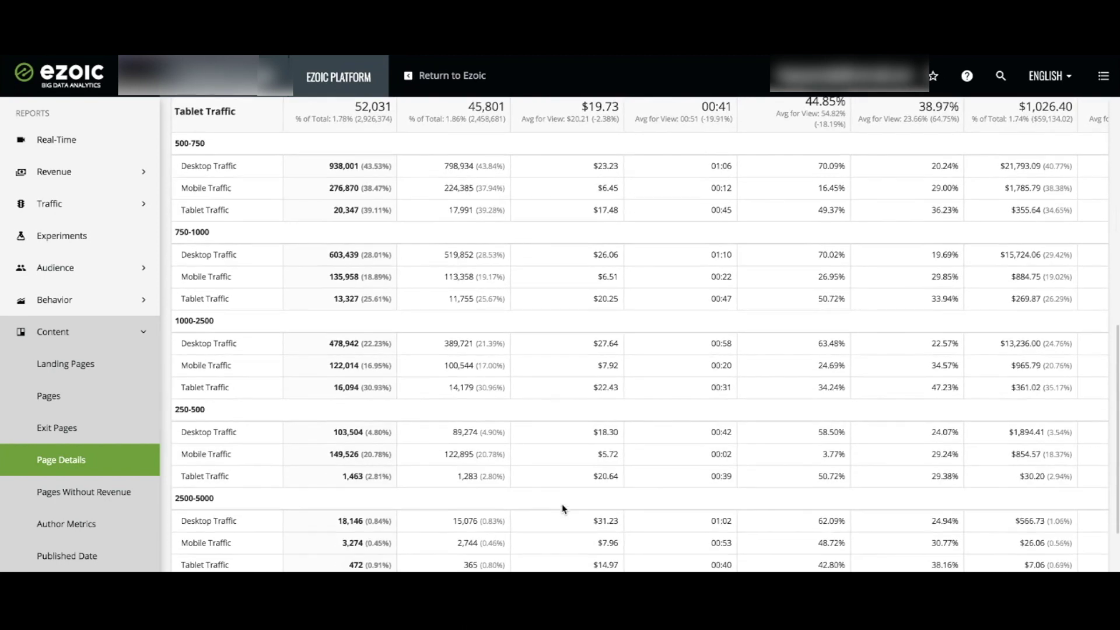
scroll(563, 509, "up", 2)
scroll(563, 508, "up", 3)
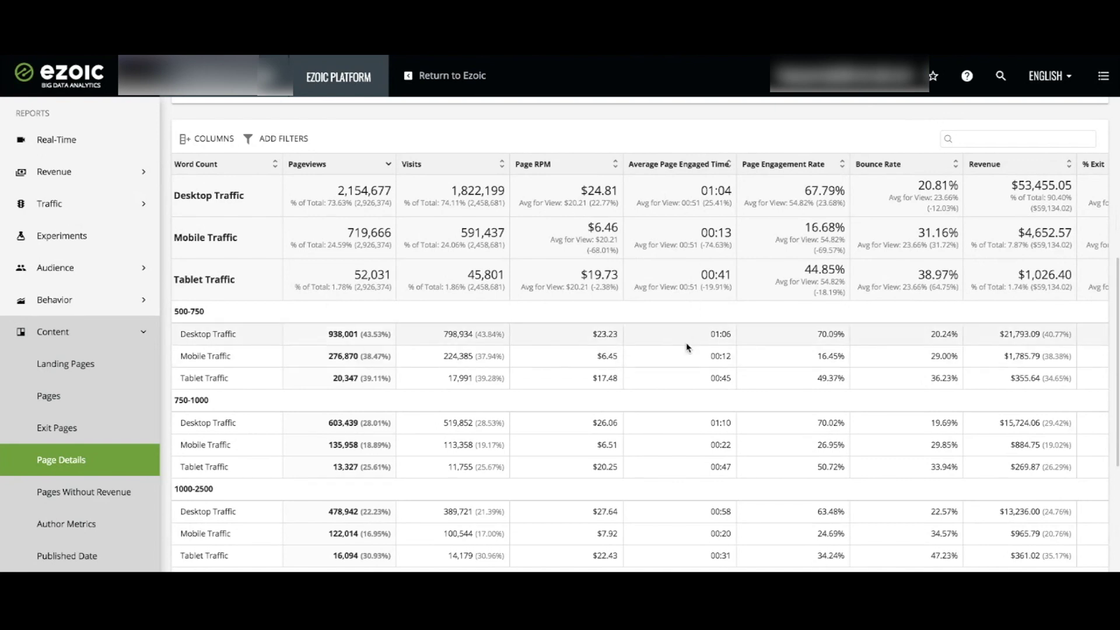
scroll(393, 387, "down", 4)
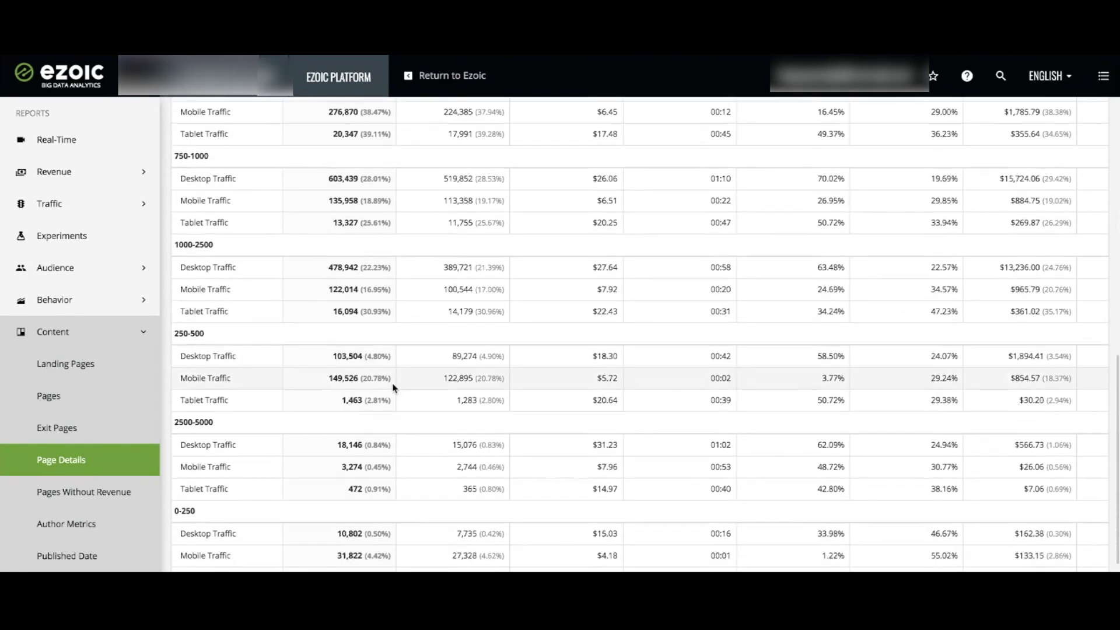
scroll(394, 387, "up", 10)
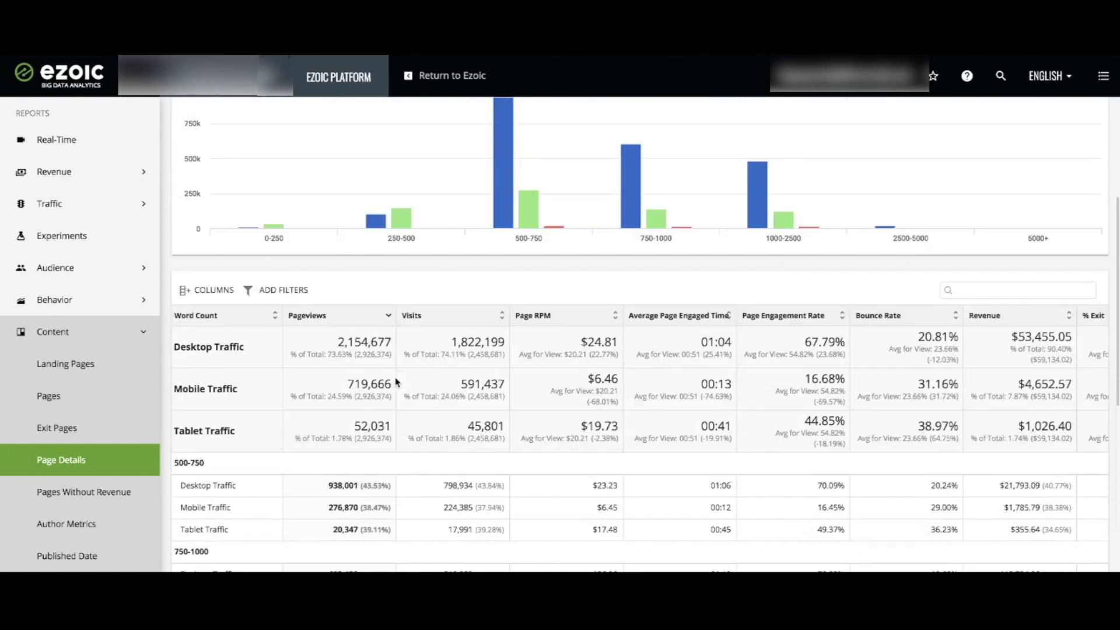
scroll(321, 291, "up", 1)
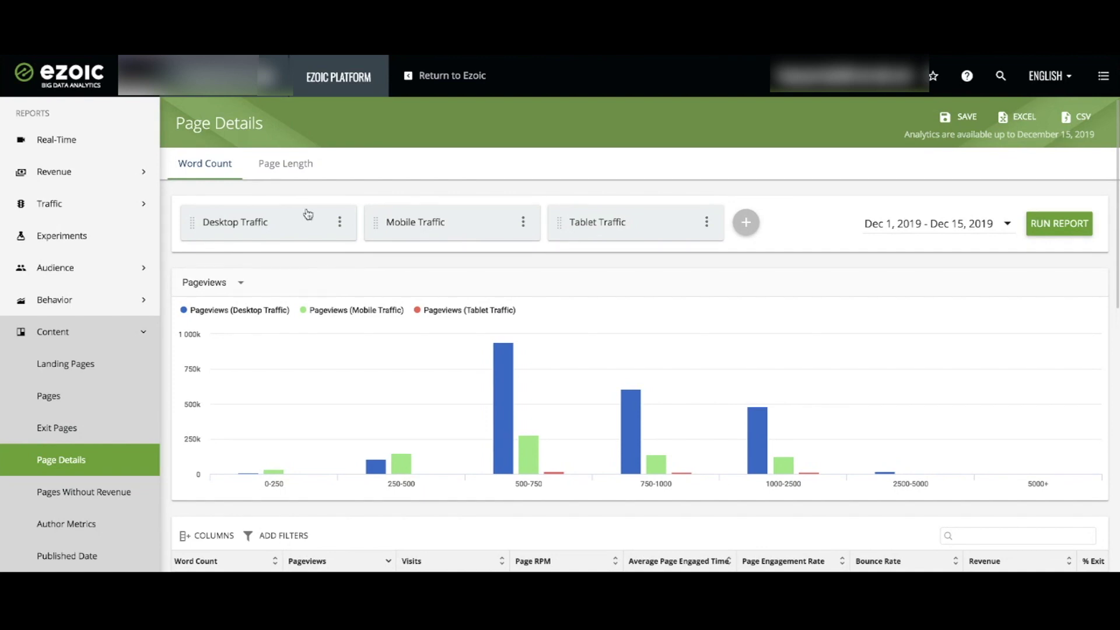
- Open the Page Length breakdown and examine pageviews by device for each document height range
left_click(296, 178)
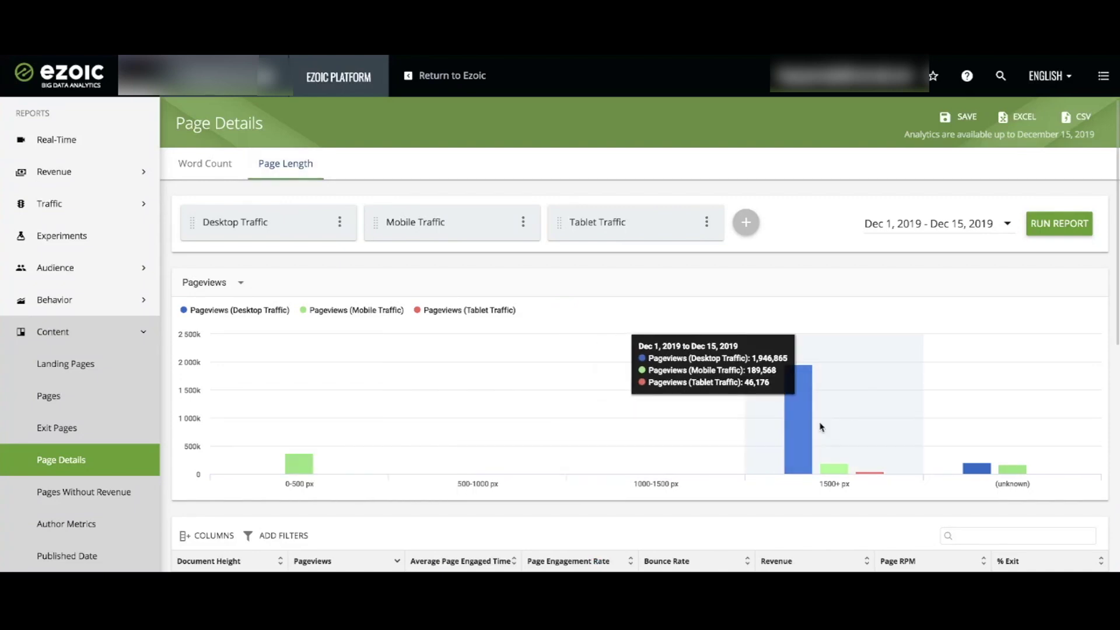
scroll(819, 427, "down", 2)
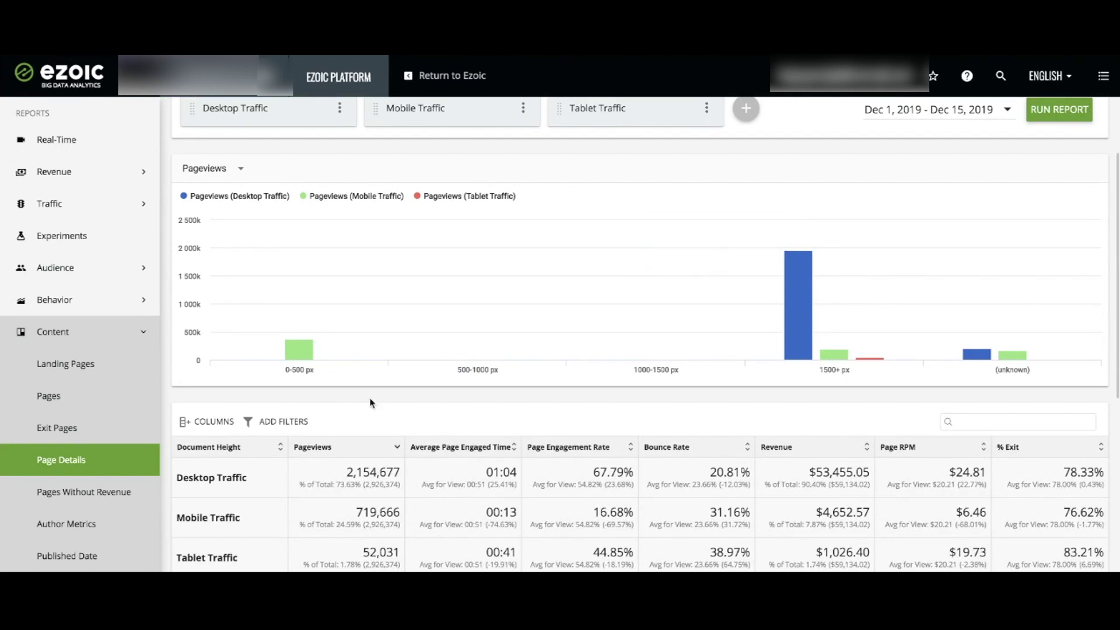
scroll(357, 388, "down", 2)
scroll(357, 388, "up", 4)
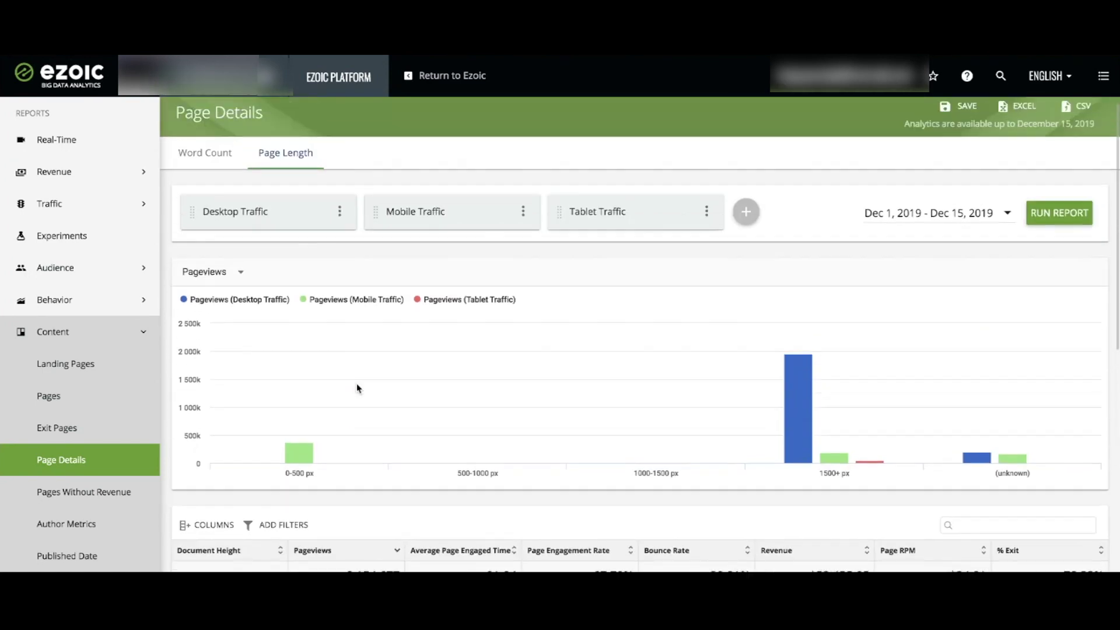
- Return to the Word Count breakdown and add the All Users segment to the report
left_click(221, 172)
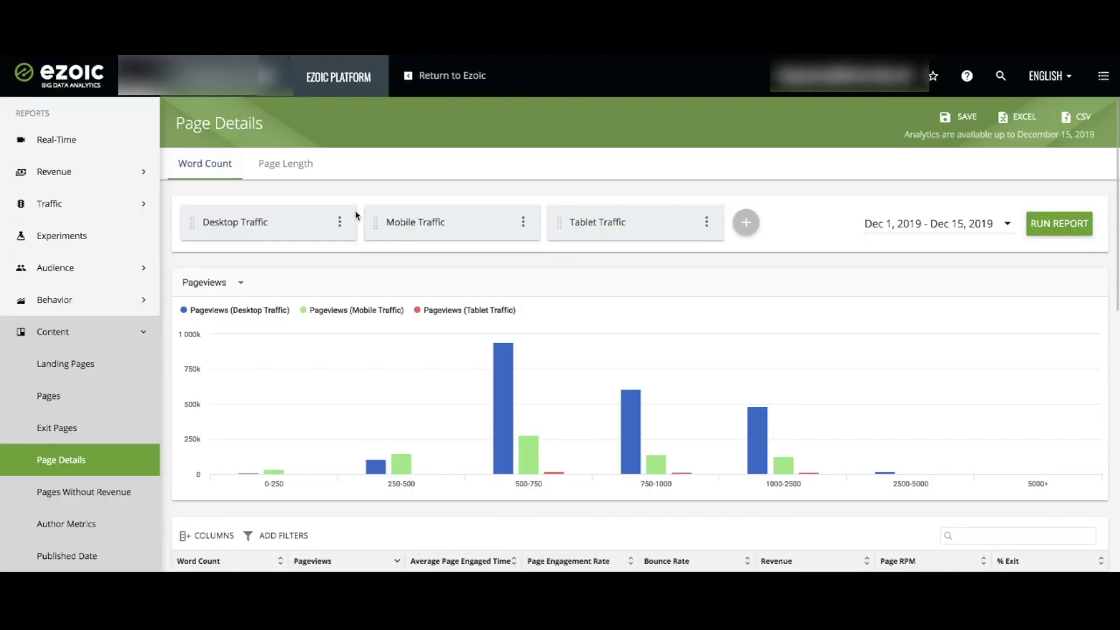
left_click(744, 222)
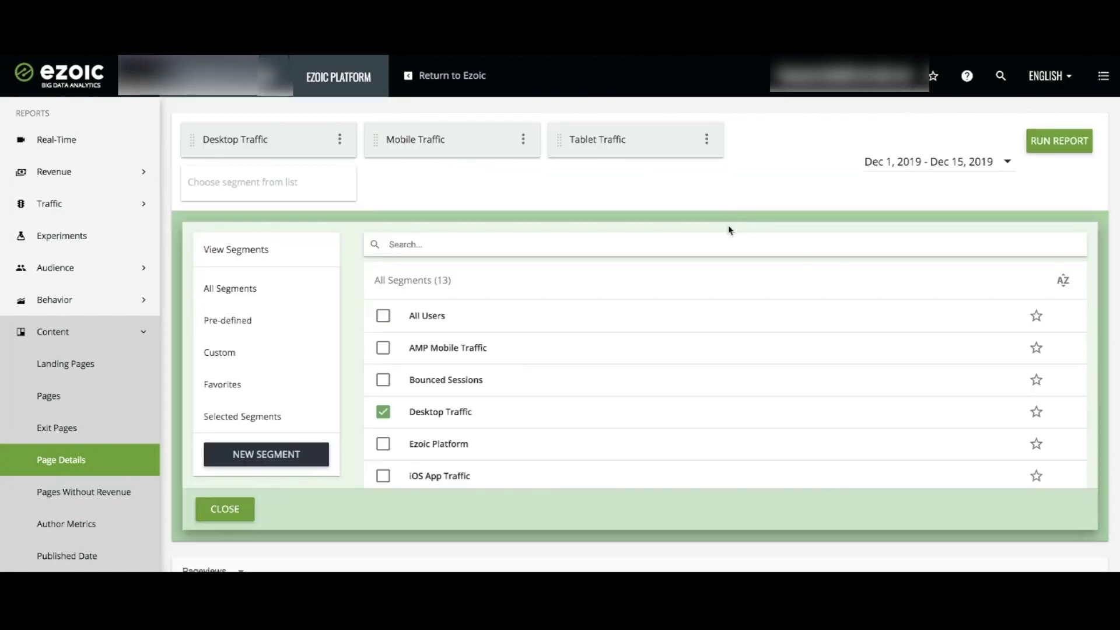
left_click(447, 313)
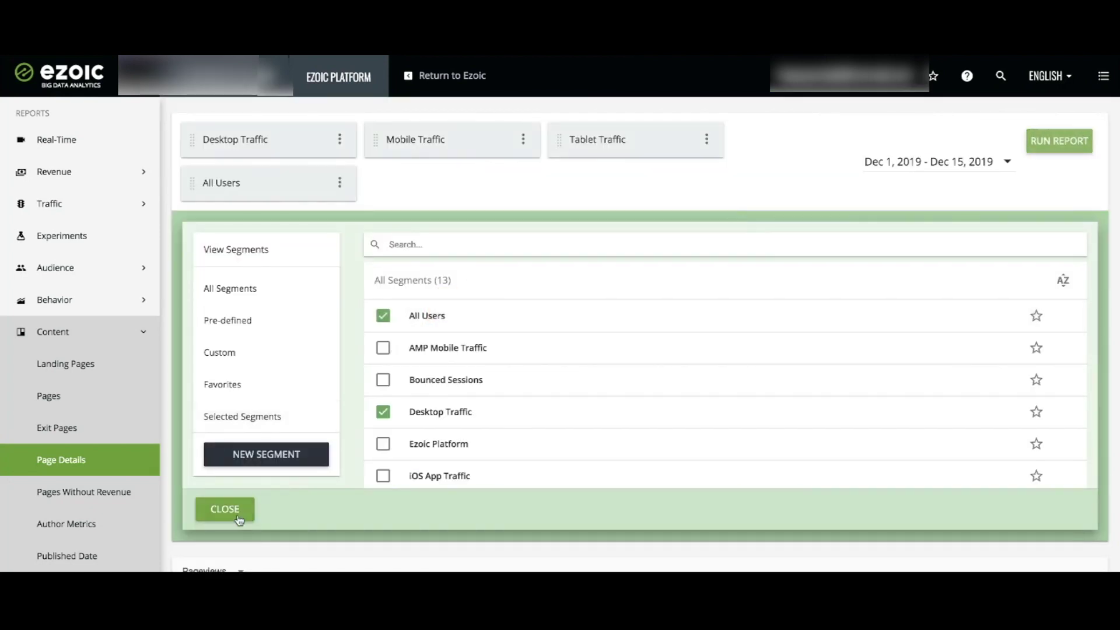
left_click(238, 513)
- Remove the Desktop Traffic, Mobile Traffic and Tablet Traffic segments and rerun the report for All Users only
left_click(342, 224)
left_click(350, 225)
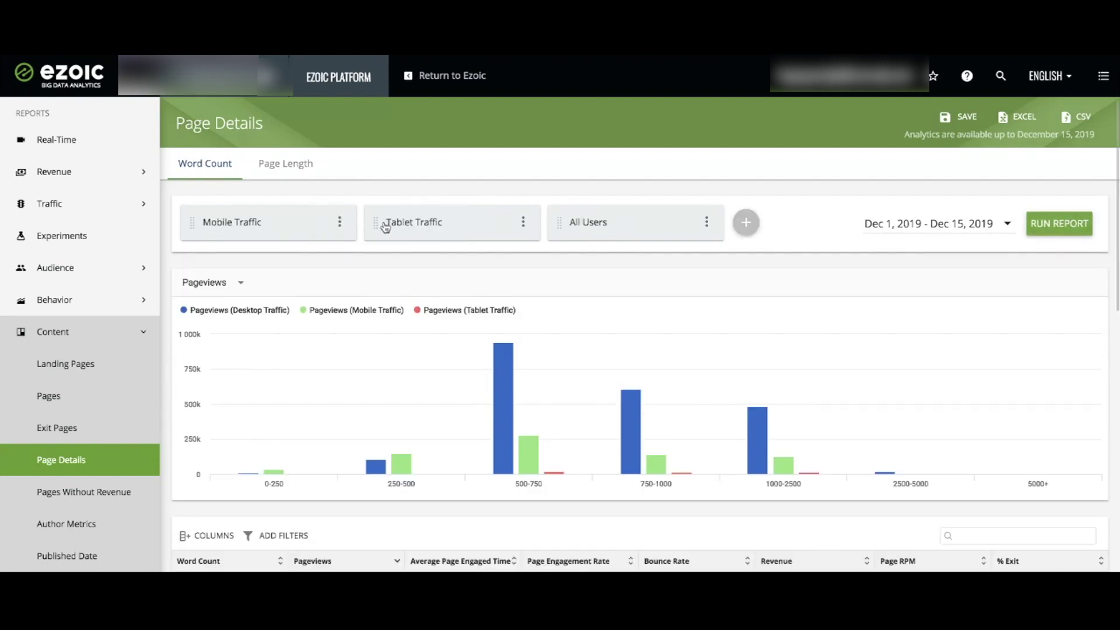
left_click(339, 223)
left_click(350, 225)
left_click(340, 223)
left_click(344, 226)
left_click(1050, 226)
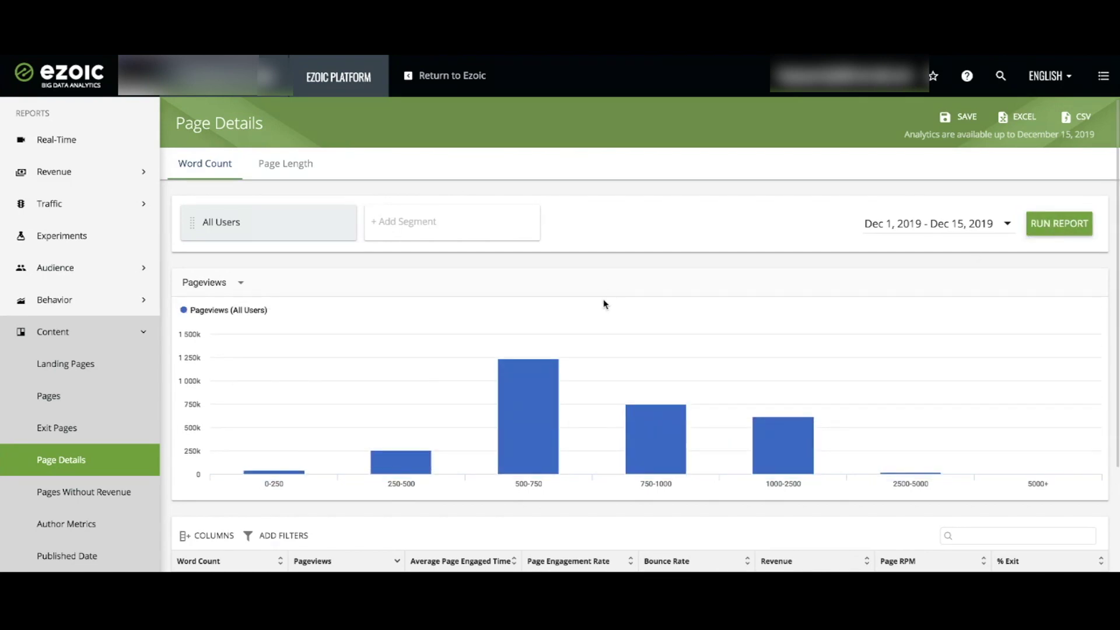
- Chart Revenue instead of Pageviews by word count and inspect the bars for the 500-750 and 750-1000 ranges
mouse_move(389, 347)
scroll(390, 348, "down", 2)
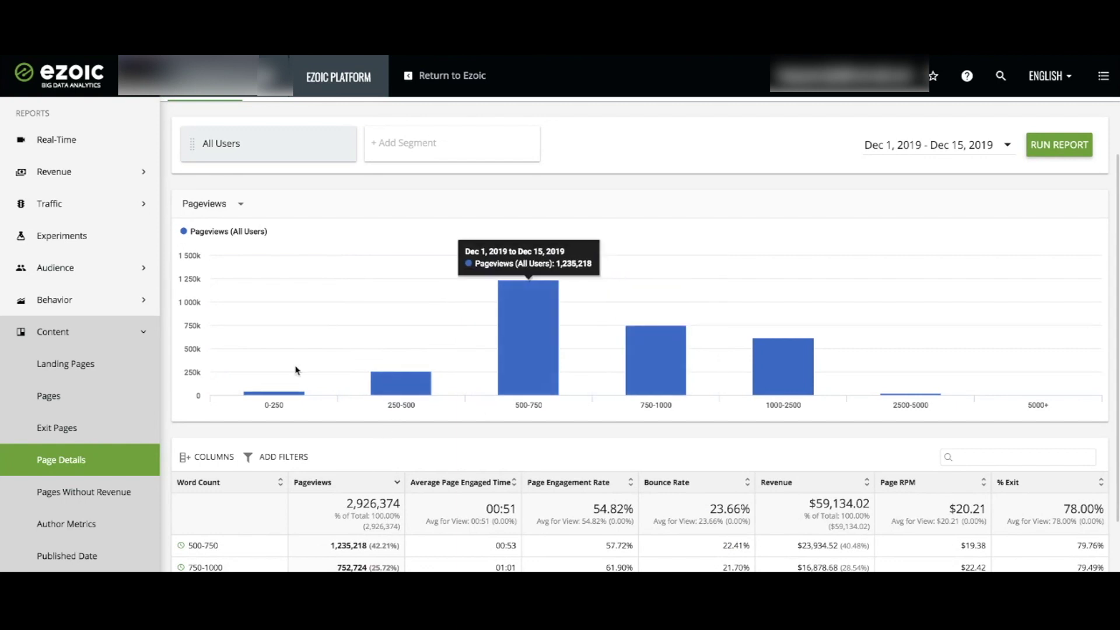
mouse_move(245, 267)
left_click(240, 205)
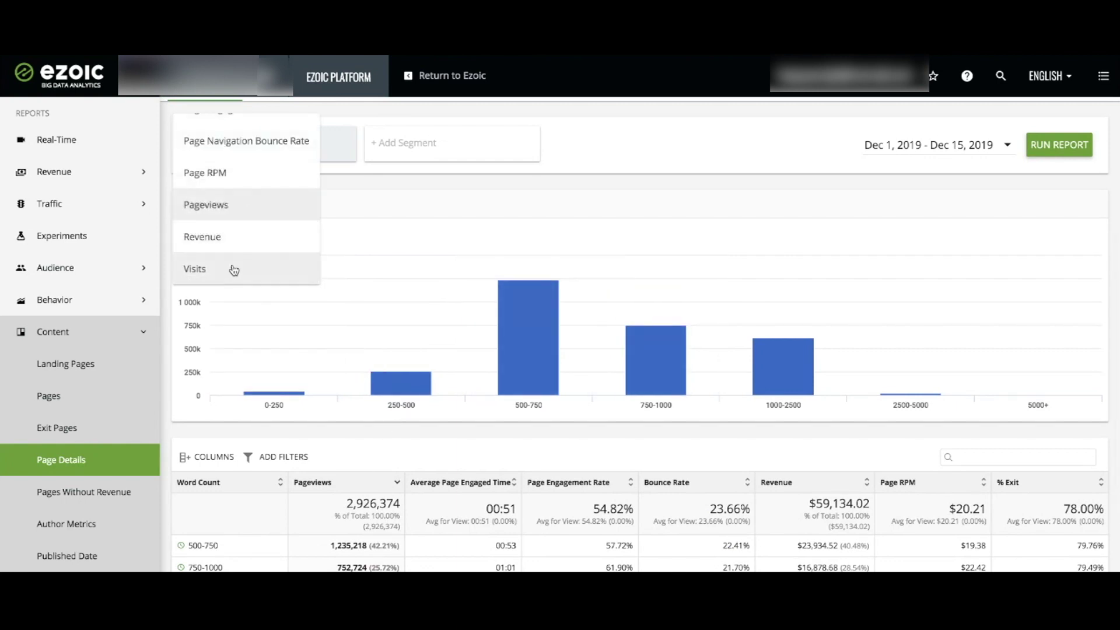
left_click(234, 242)
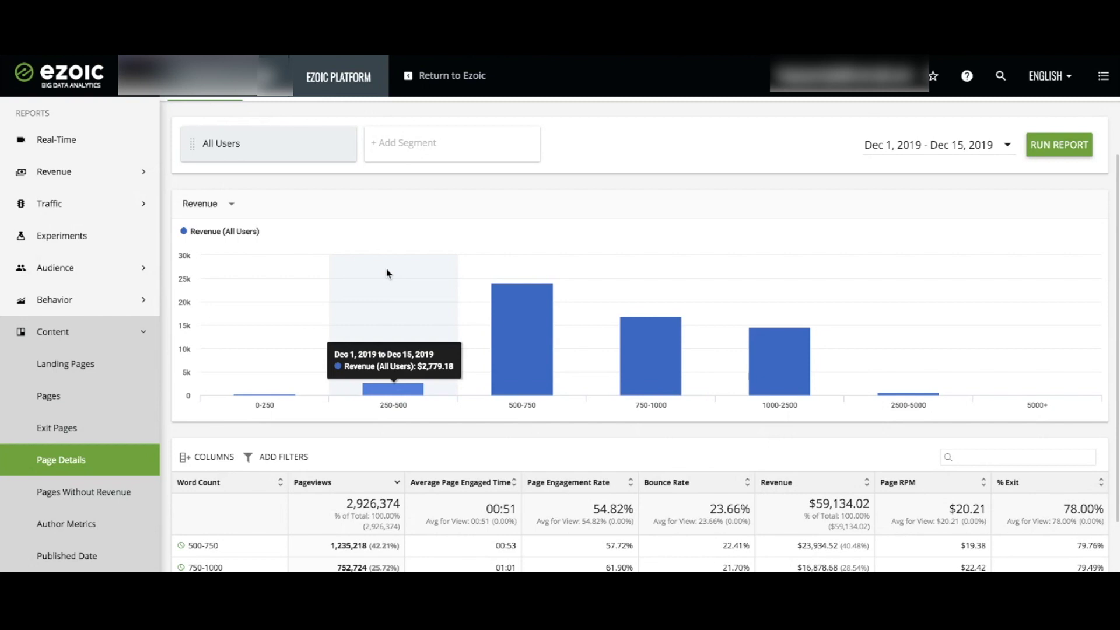
mouse_move(497, 292)
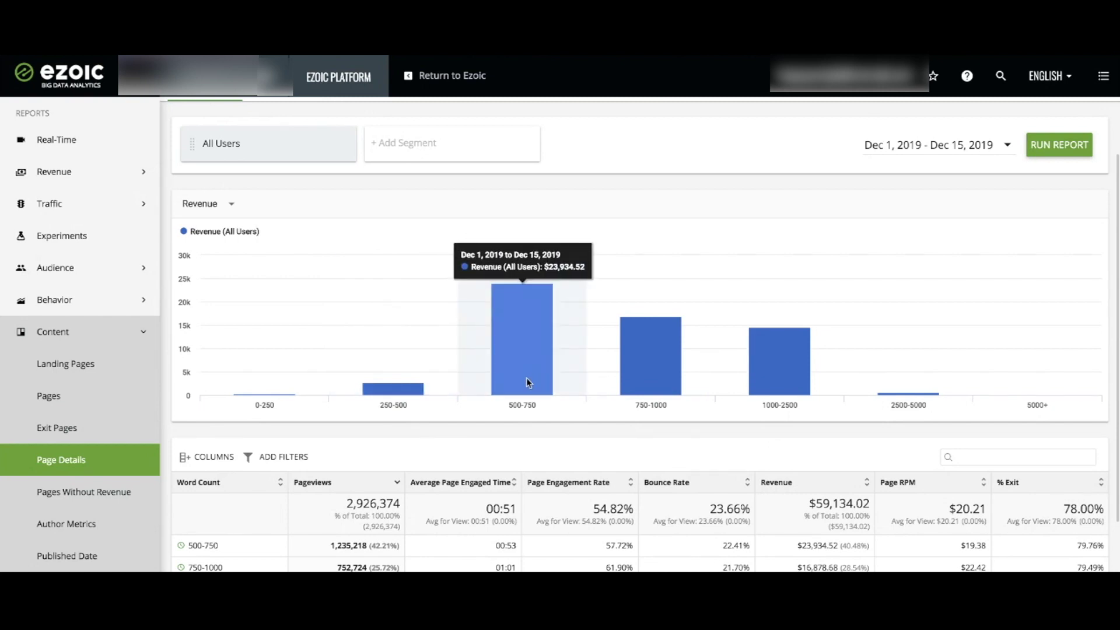
scroll(528, 356, "down", 1)
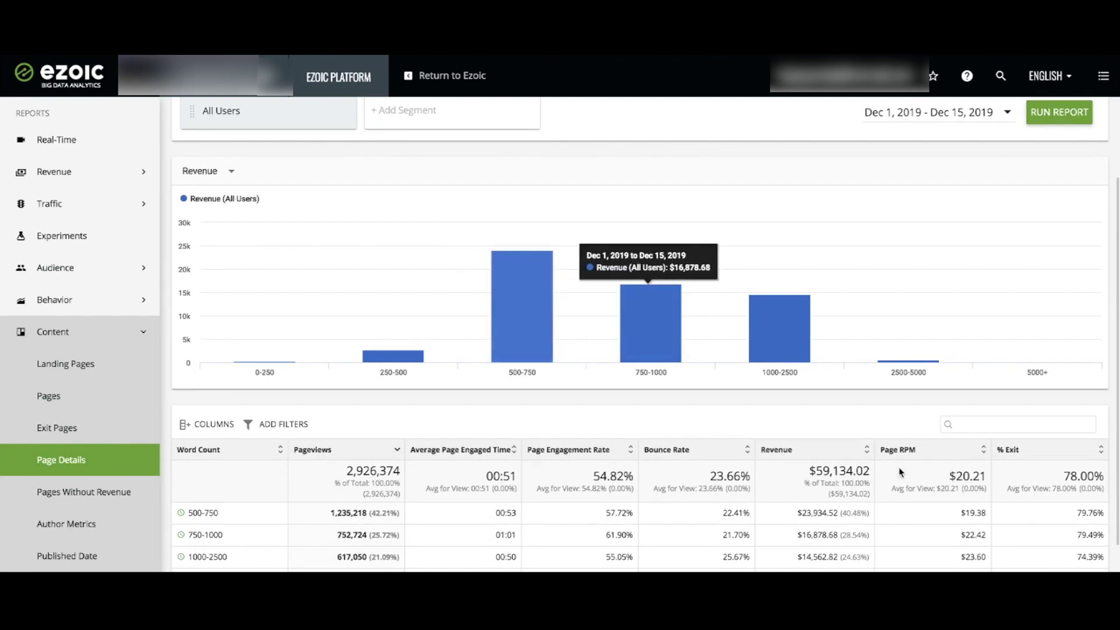
mouse_move(614, 360)
mouse_move(536, 345)
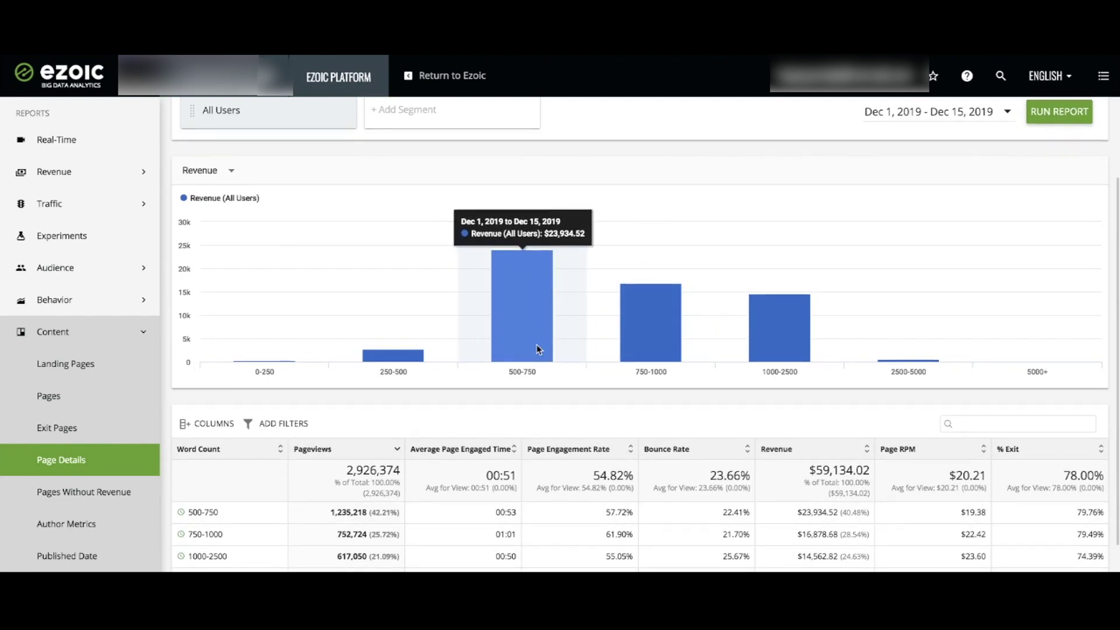
- Switch the word count chart's metric to Visits and check the bars for the individual ranges
scroll(537, 344, "down", 1)
scroll(391, 326, "up", 2)
left_click(223, 208)
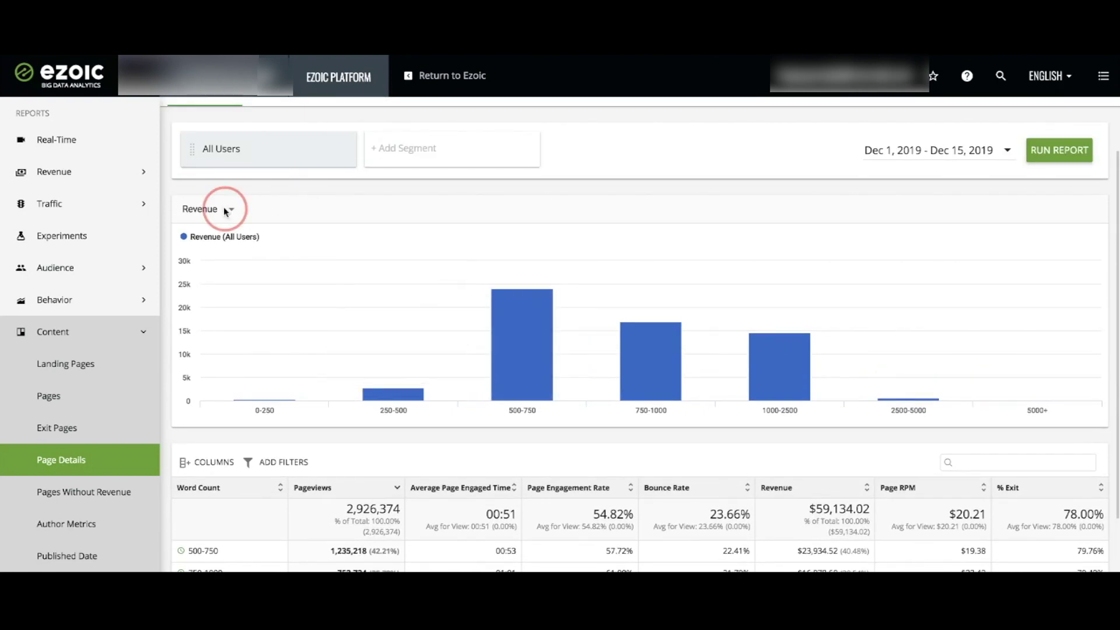
left_click(240, 248)
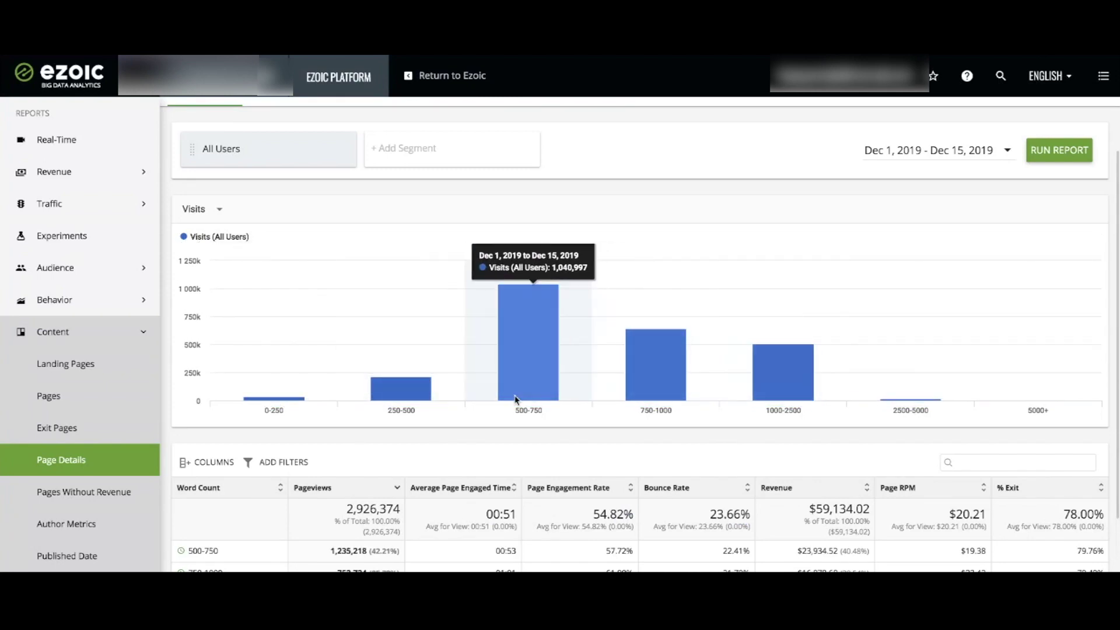
scroll(516, 373, "up", 1)
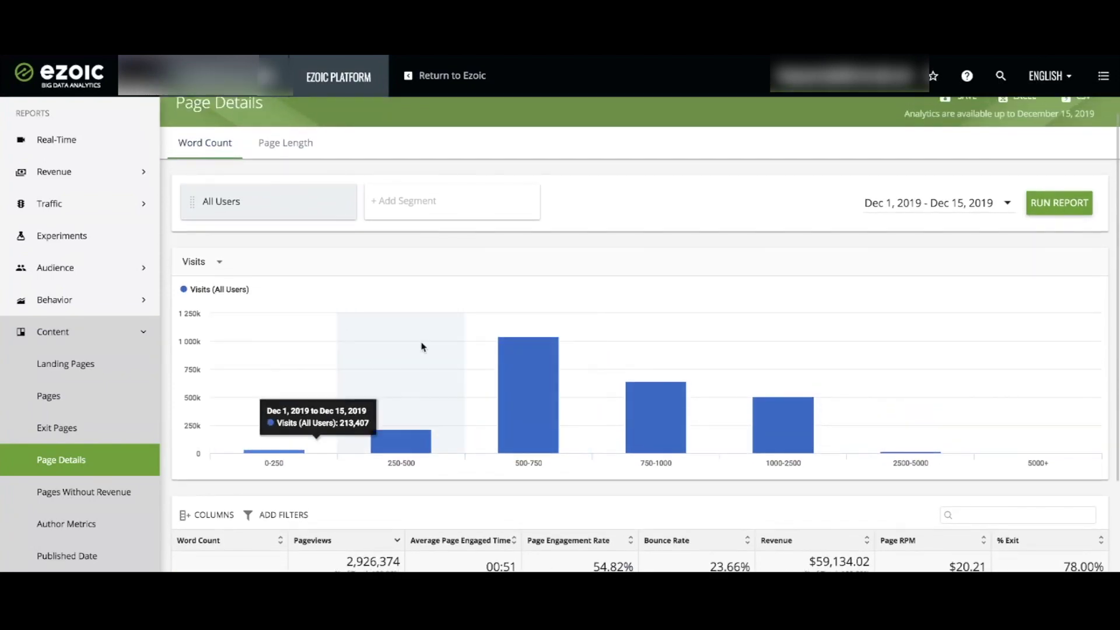